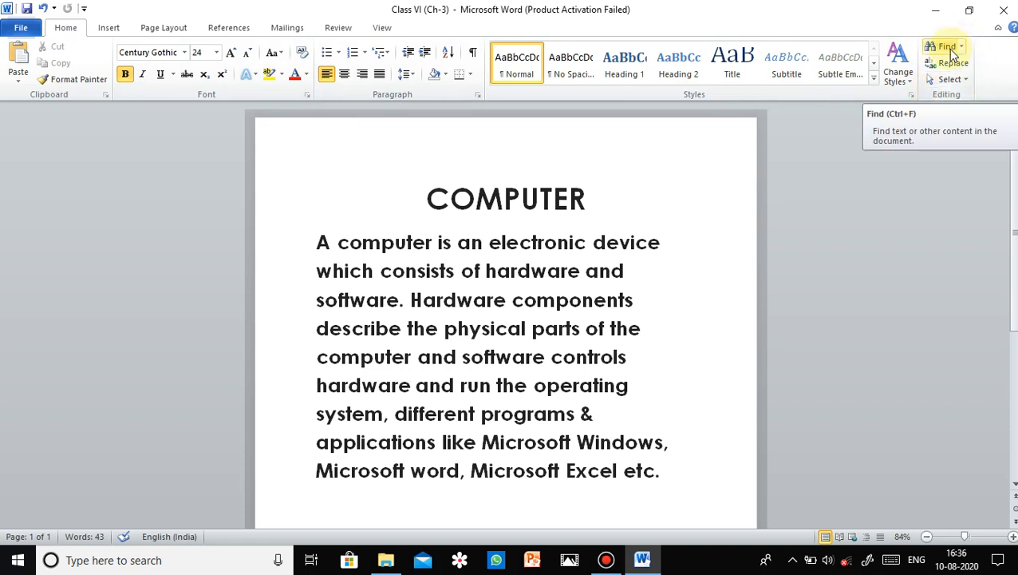
Step: Search the document for the word "hardware"
{"action": "left_click", "coordinate": [948, 48]}
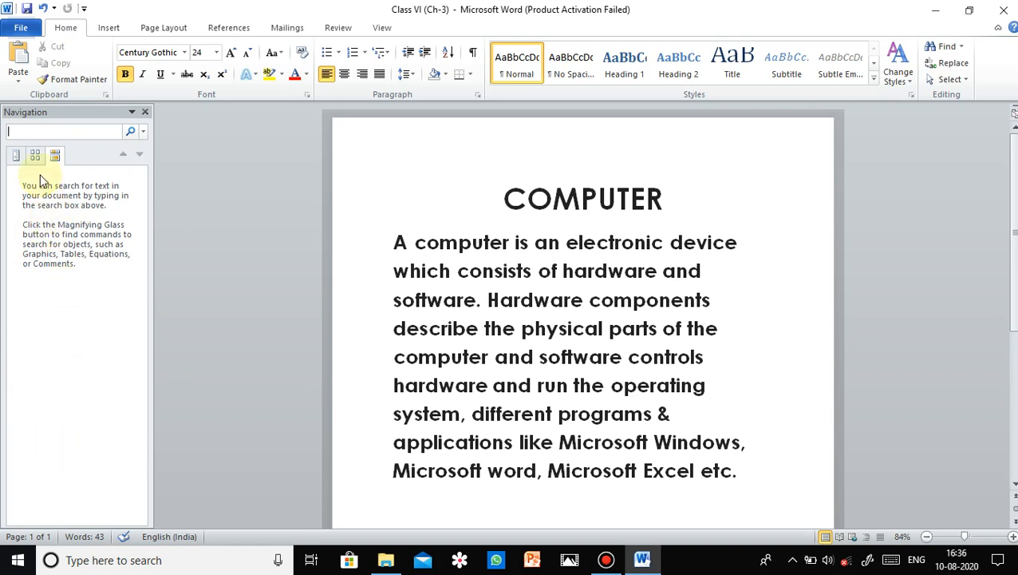
{"action": "left_click", "coordinate": [35, 129]}
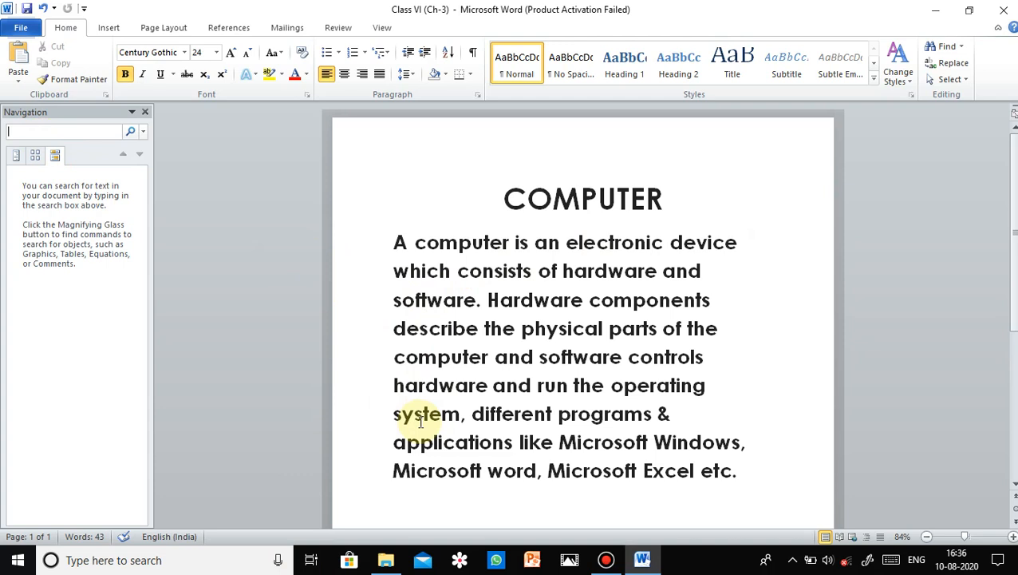
{"action": "left_click", "coordinate": [94, 128]}
{"action": "type", "text": "hardware"}
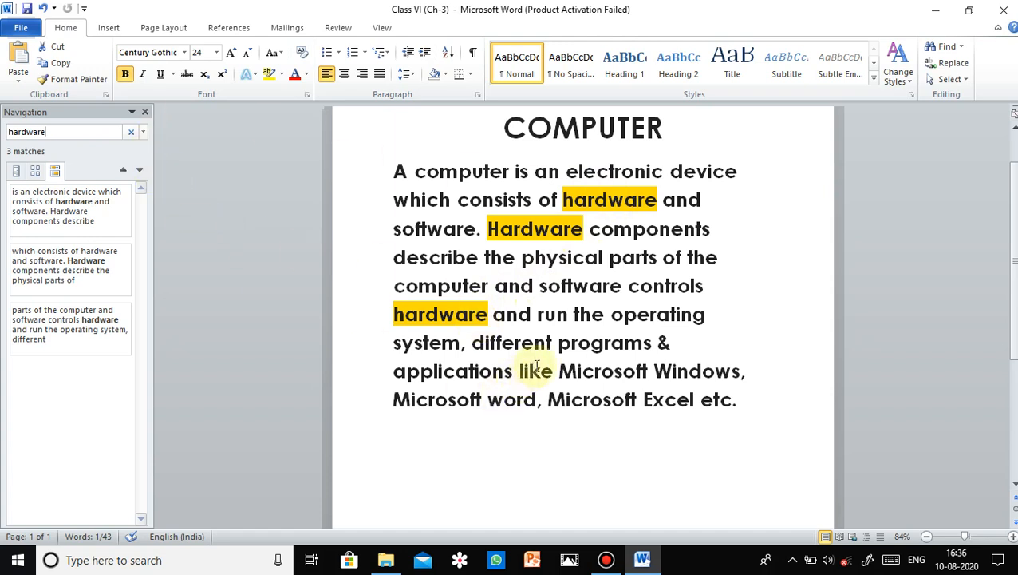
Step: Search the document for "the" instead of "hardware", and close the search pane
{"action": "key", "text": "BackSpace"}
{"action": "key", "text": "BackSpace"}
{"action": "key", "text": "BackSpace"}
{"action": "key", "text": "BackSpace"}
{"action": "key", "text": "BackSpace"}
{"action": "key", "text": "BackSpace"}
{"action": "key", "text": "BackSpace"}
{"action": "key", "text": "BackSpace"}
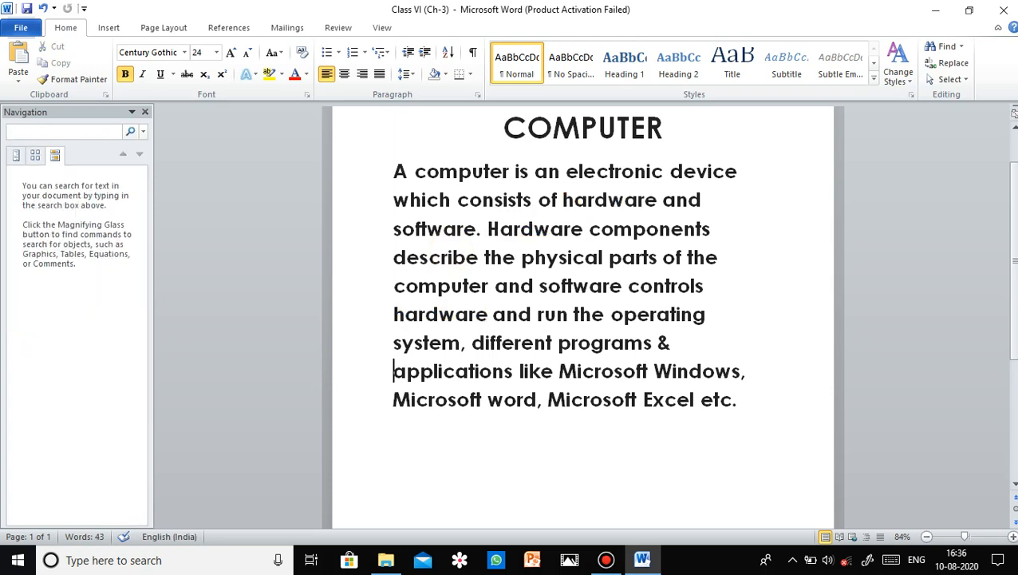
{"action": "type", "text": "the"}
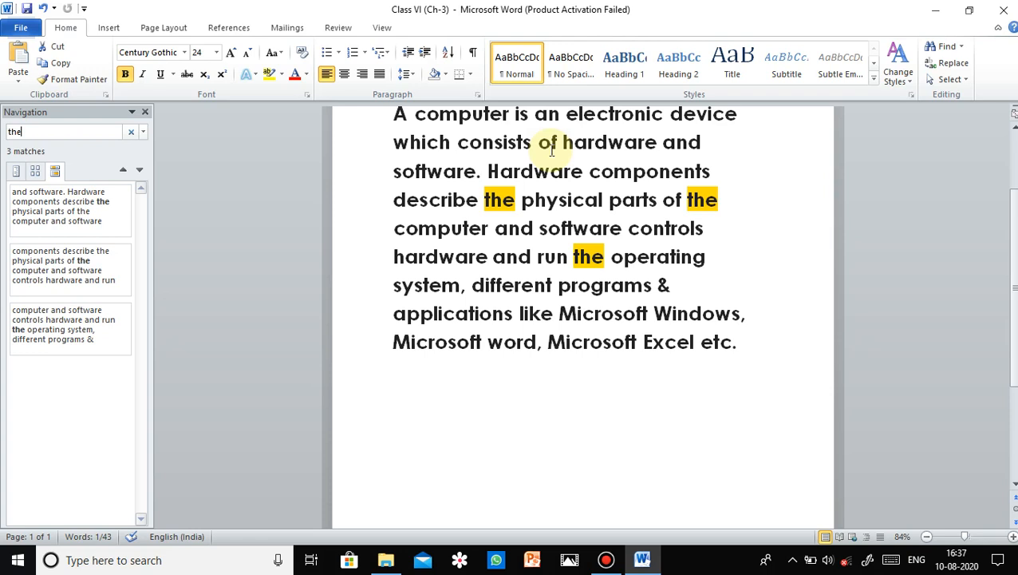
{"action": "left_click", "coordinate": [146, 111]}
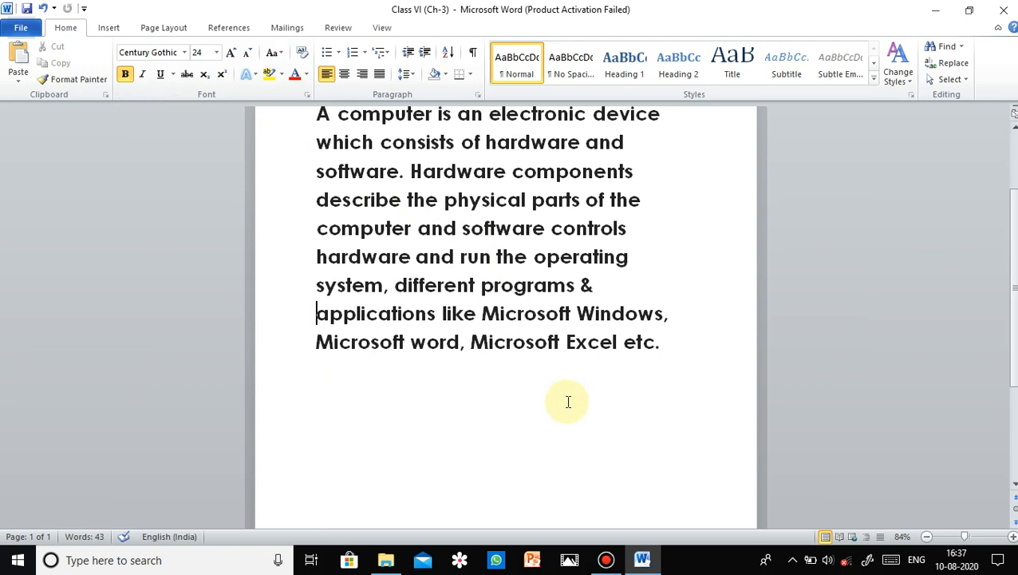
Step: Set up a Find and Replace search for "and" and expand its additional search options
{"action": "scroll", "coordinate": [568, 401], "scroll_direction": "up", "scroll_amount": 3}
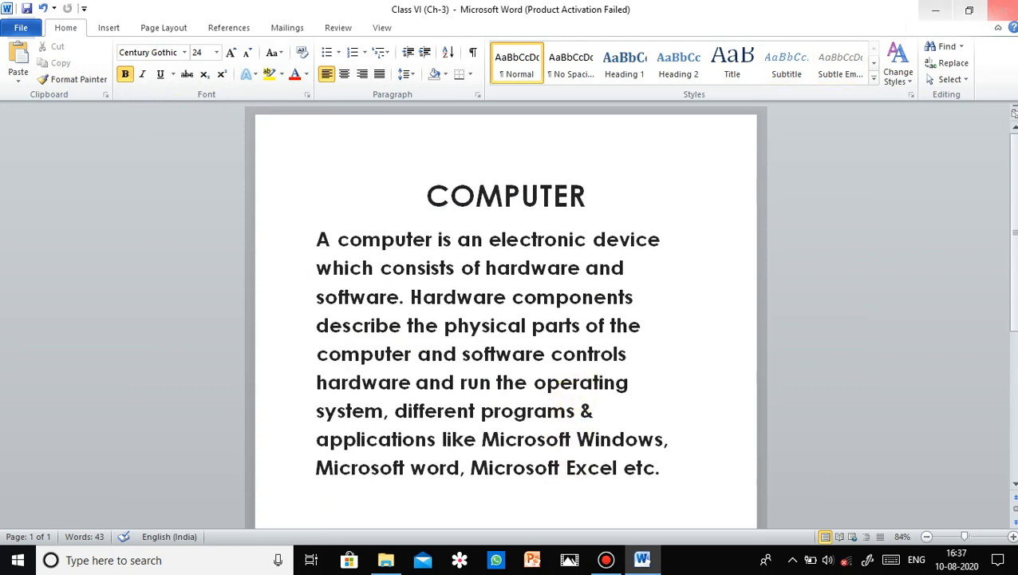
{"action": "left_click", "coordinate": [957, 65]}
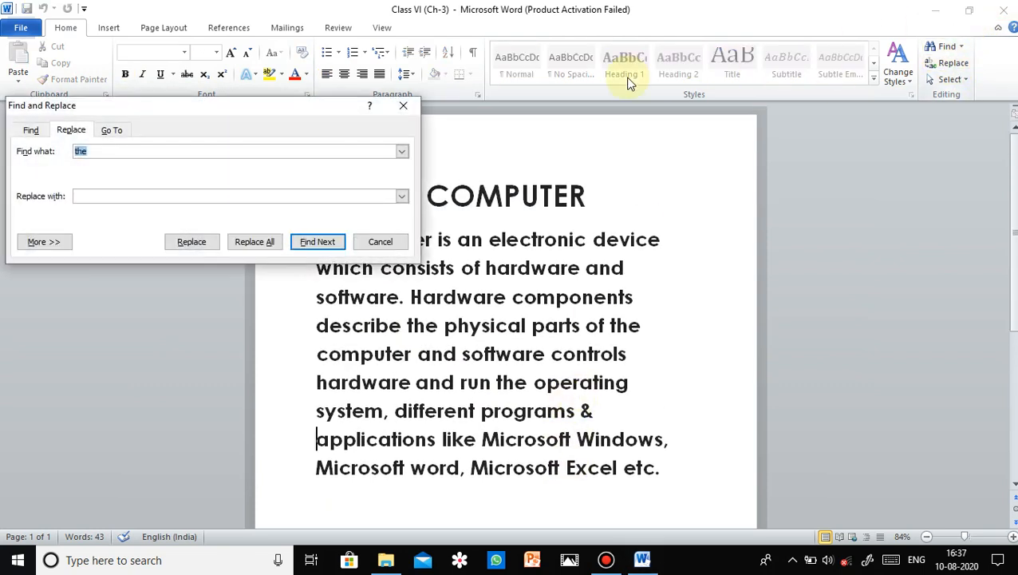
{"action": "left_click", "coordinate": [26, 134]}
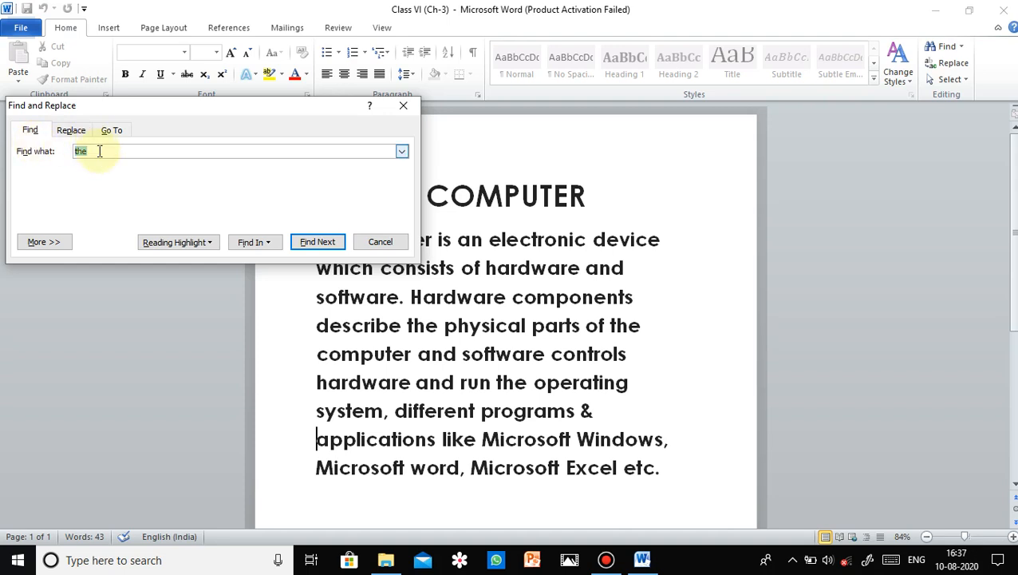
{"action": "key", "text": "BackSpace"}
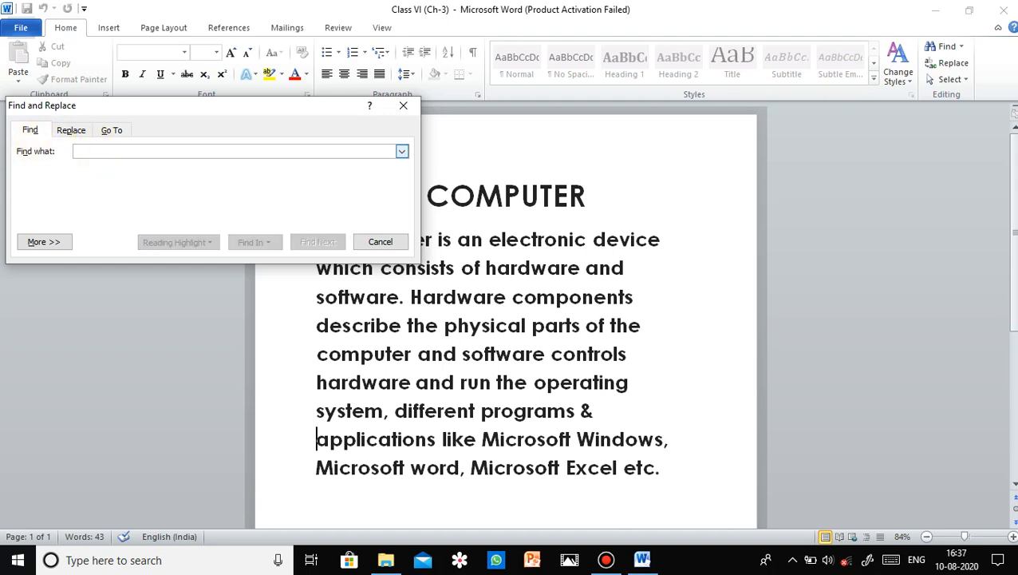
{"action": "type", "text": "and"}
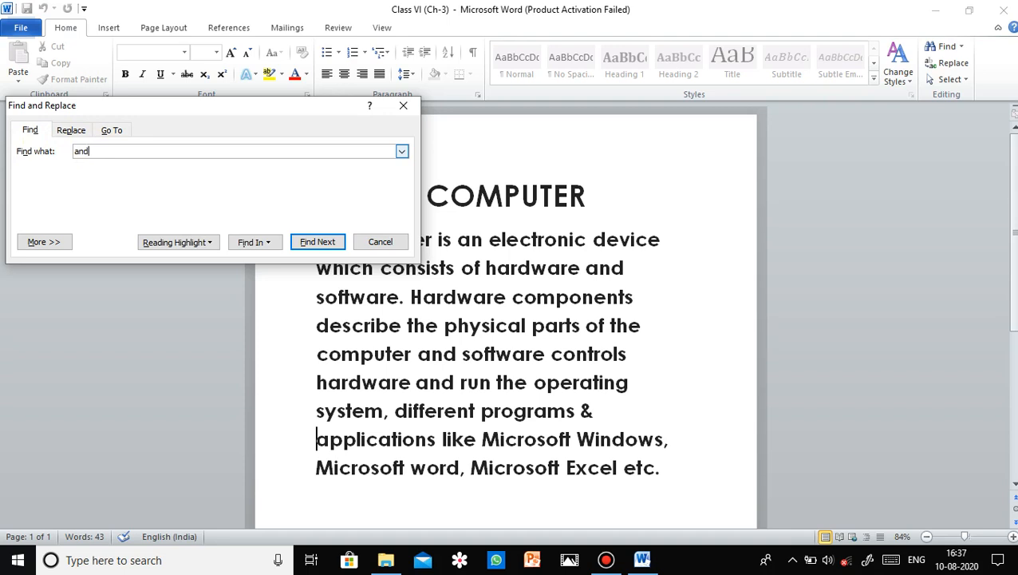
{"action": "left_click", "coordinate": [44, 242]}
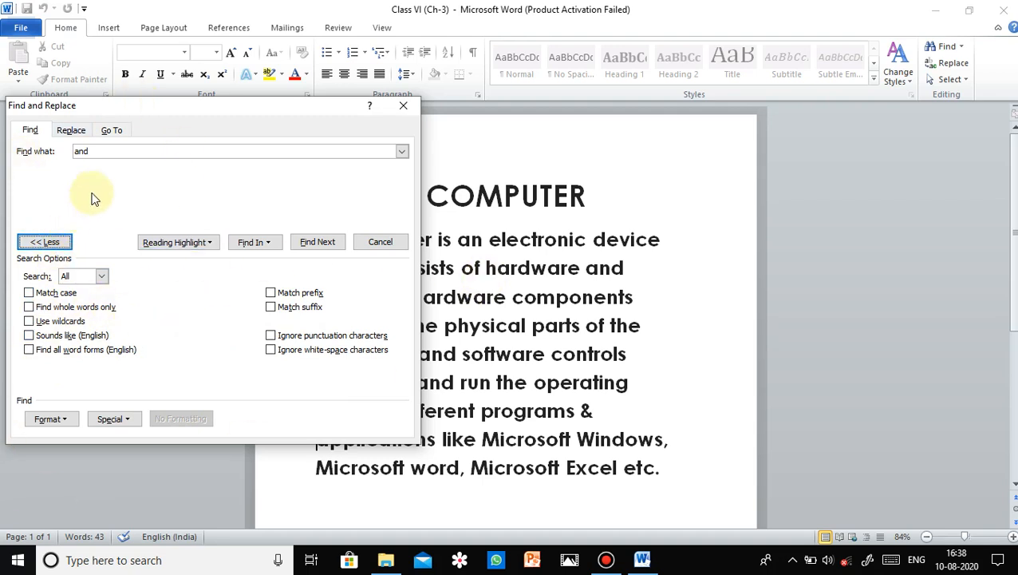
Step: Step through the occurrences of "and" in the computer paragraph one at a time, and close the search
{"action": "left_click", "coordinate": [267, 248]}
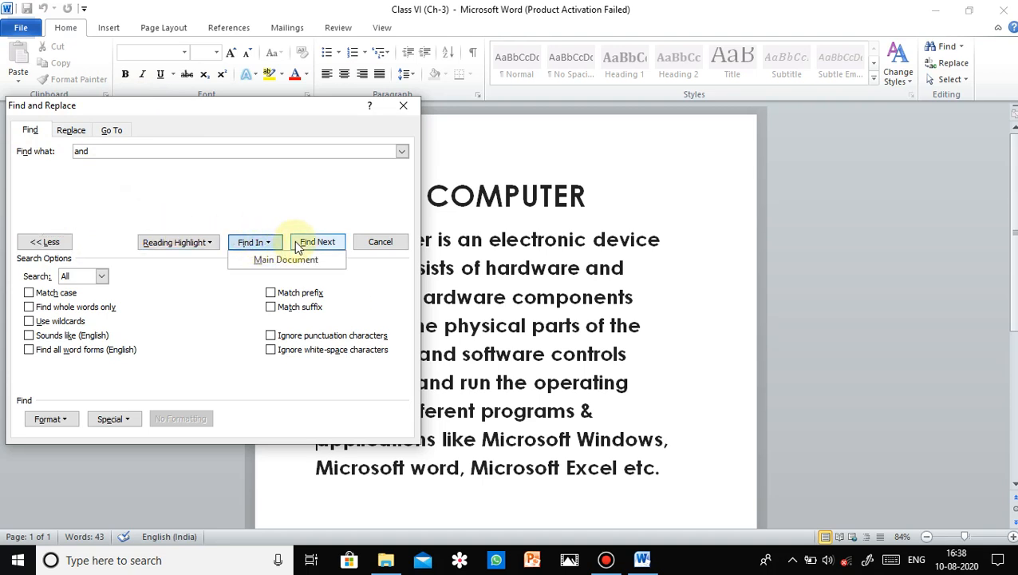
{"action": "left_click", "coordinate": [298, 247]}
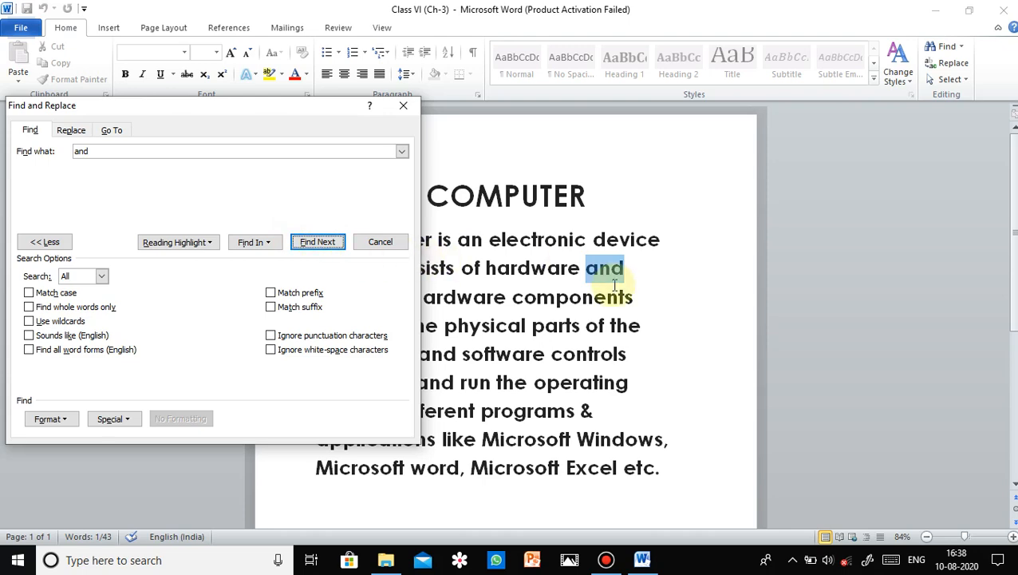
{"action": "left_click", "coordinate": [328, 244]}
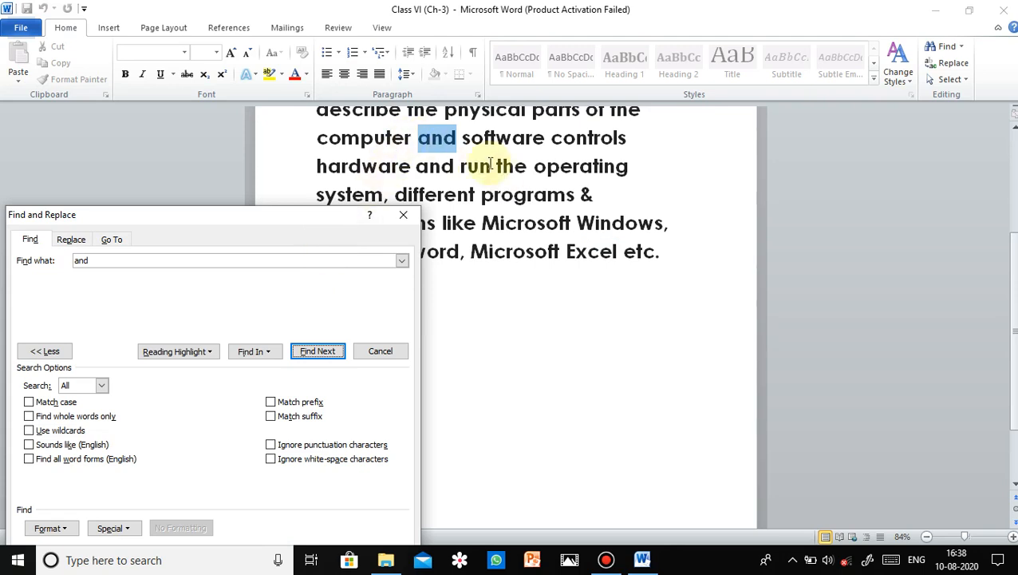
{"action": "scroll", "coordinate": [490, 162], "scroll_direction": "up", "scroll_amount": 1}
{"action": "scroll", "coordinate": [490, 162], "scroll_direction": "up", "scroll_amount": 2}
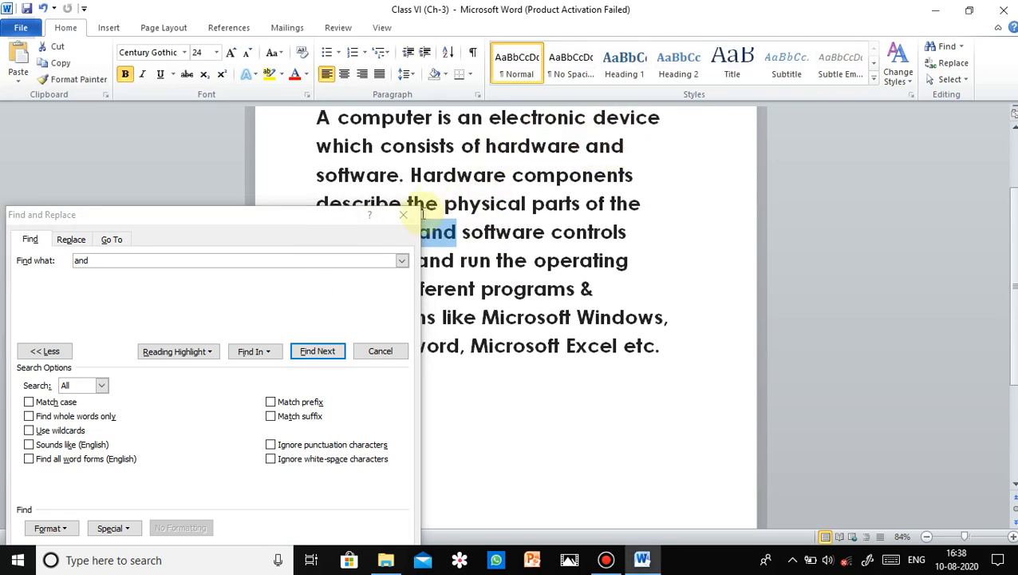
{"action": "left_click", "coordinate": [337, 355]}
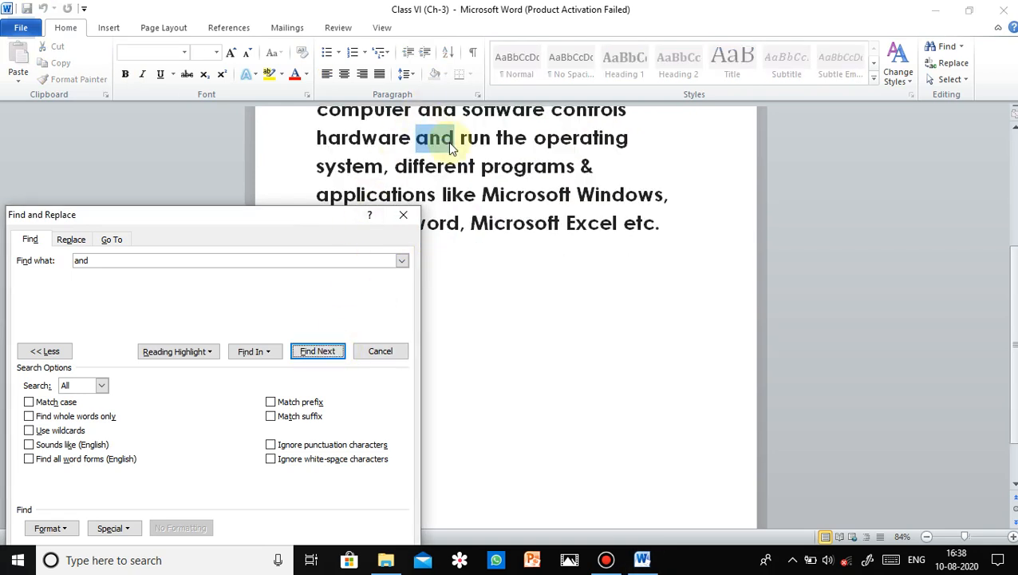
{"action": "scroll", "coordinate": [451, 146], "scroll_direction": "up", "scroll_amount": 2}
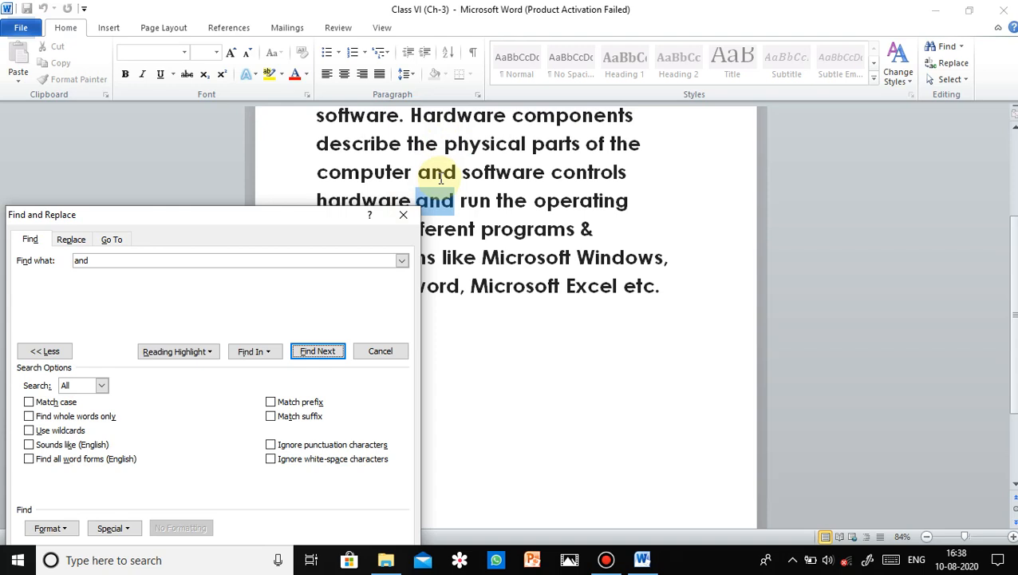
{"action": "scroll", "coordinate": [443, 177], "scroll_direction": "up", "scroll_amount": 2}
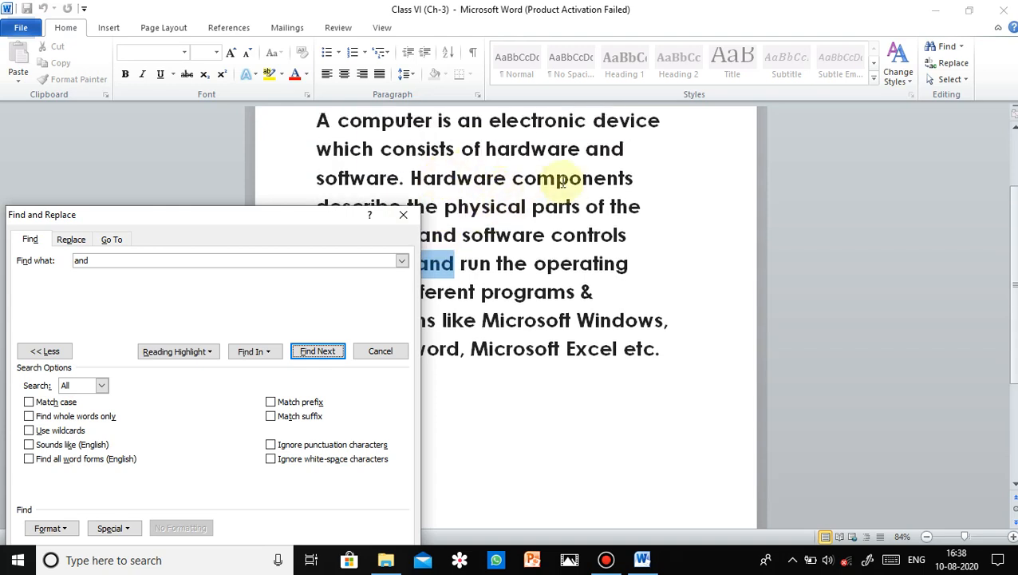
{"action": "scroll", "coordinate": [562, 182], "scroll_direction": "up", "scroll_amount": 2}
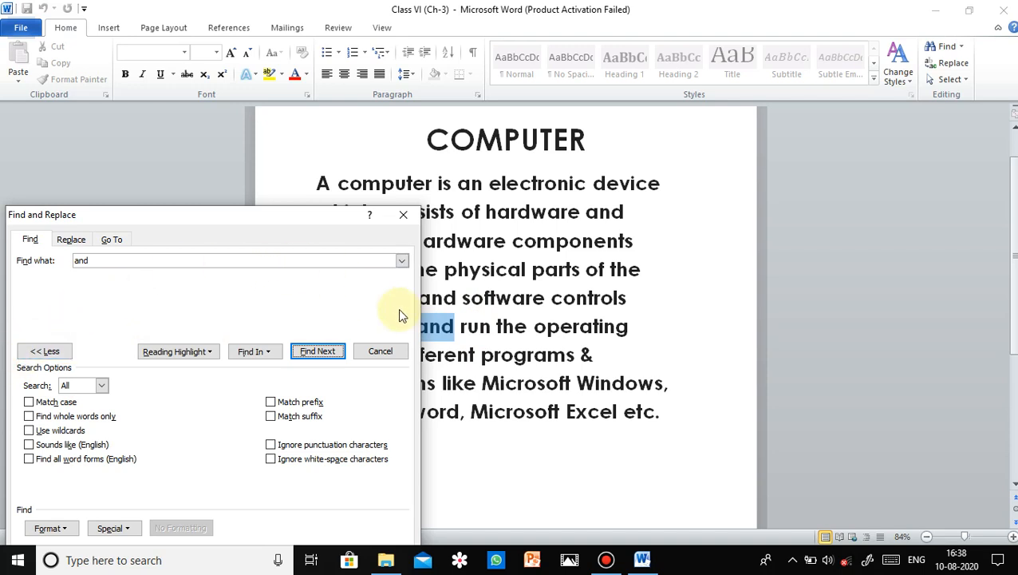
{"action": "left_click", "coordinate": [404, 215]}
{"action": "left_click", "coordinate": [493, 325]}
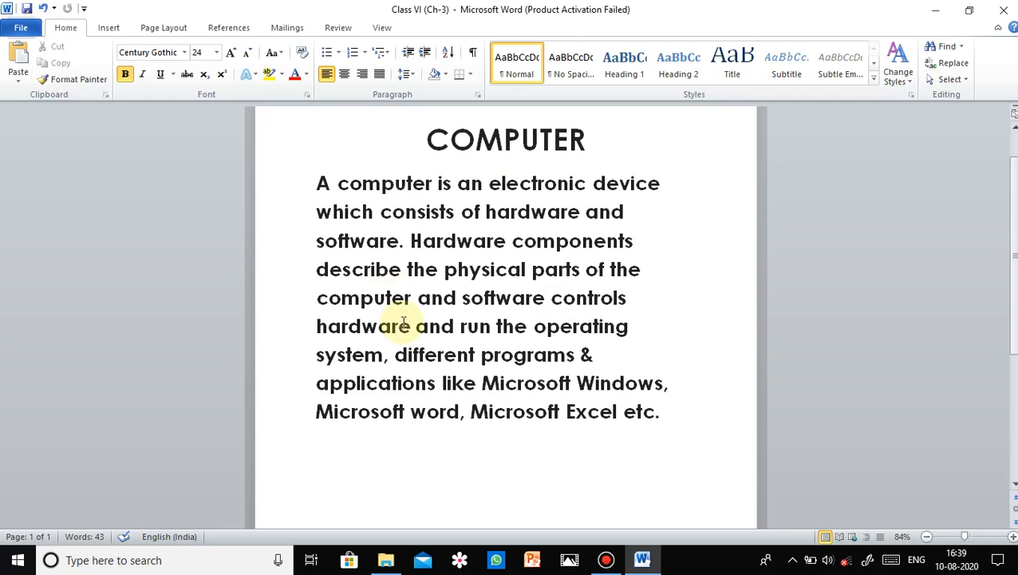
Step: Set up a replacement of the word "and" with "or"
{"action": "left_click", "coordinate": [952, 63]}
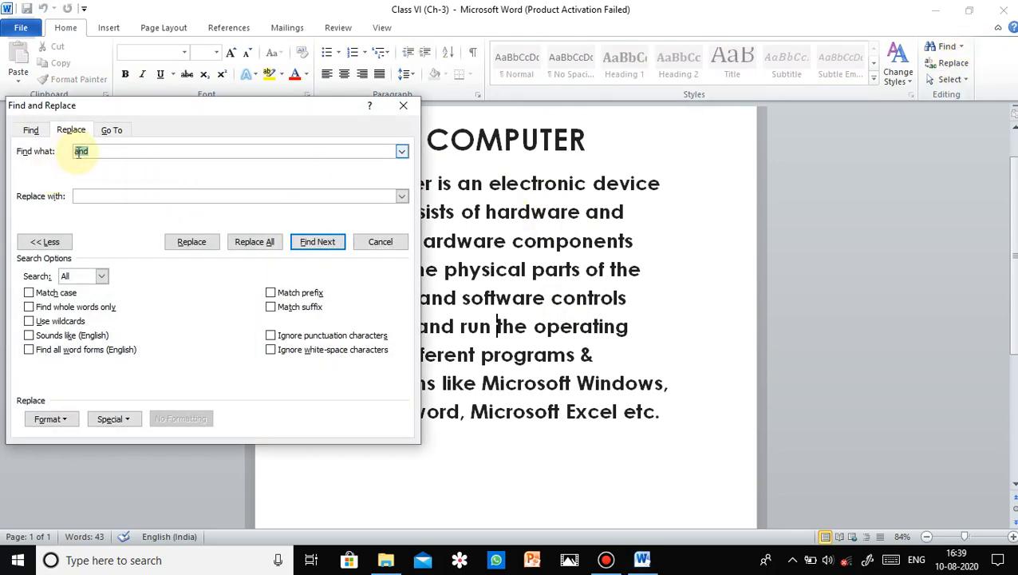
{"action": "left_click", "coordinate": [79, 195]}
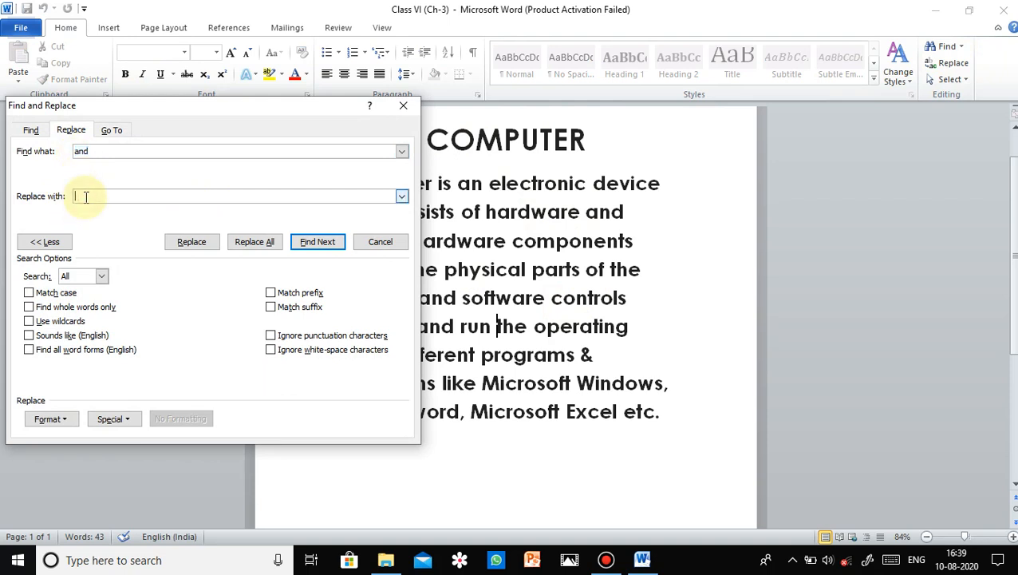
{"action": "type", "text": "or"}
{"action": "left_click", "coordinate": [78, 196]}
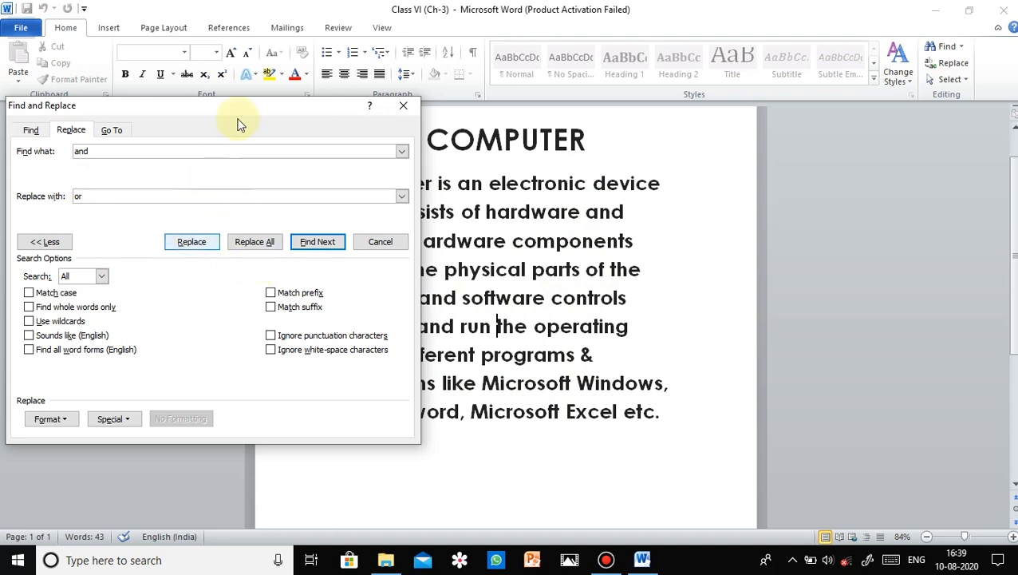
Step: Replace each "and" in the paragraph with "or" one occurrence at a time, and close Find and Replace
{"action": "left_click_drag", "start_coordinate": [246, 104], "coordinate": [101, 127]}
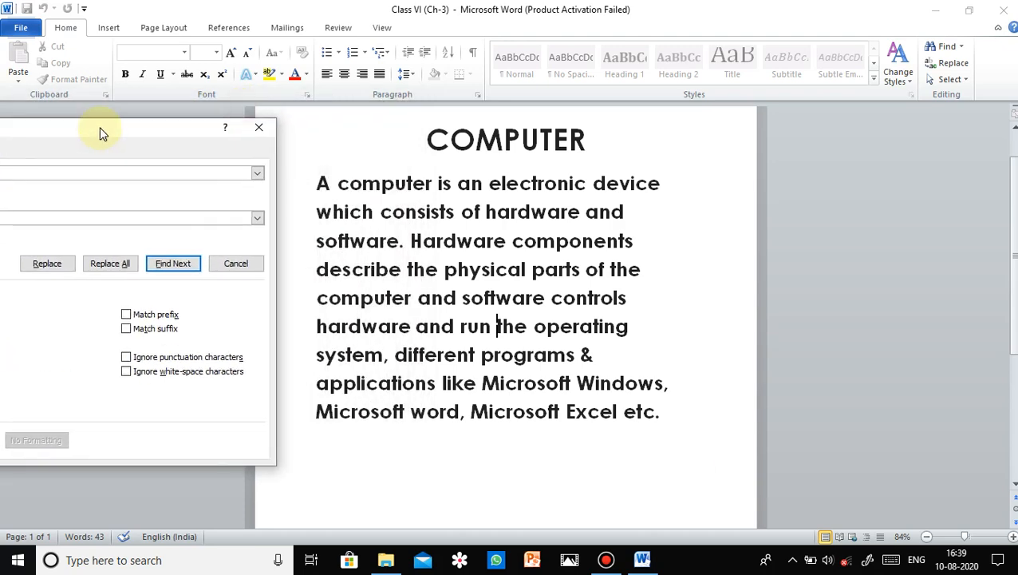
{"action": "left_click", "coordinate": [47, 263]}
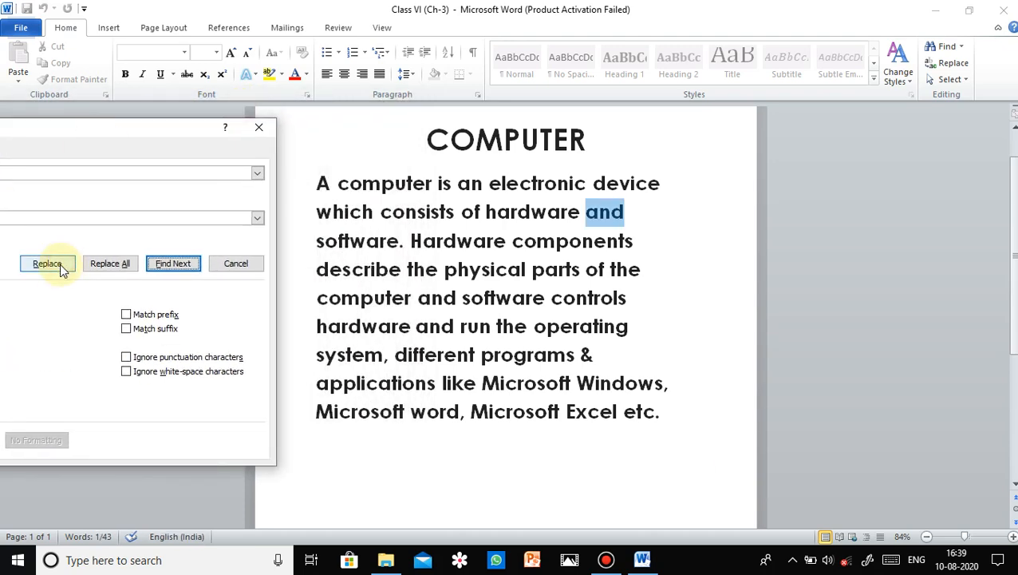
{"action": "left_click", "coordinate": [47, 263]}
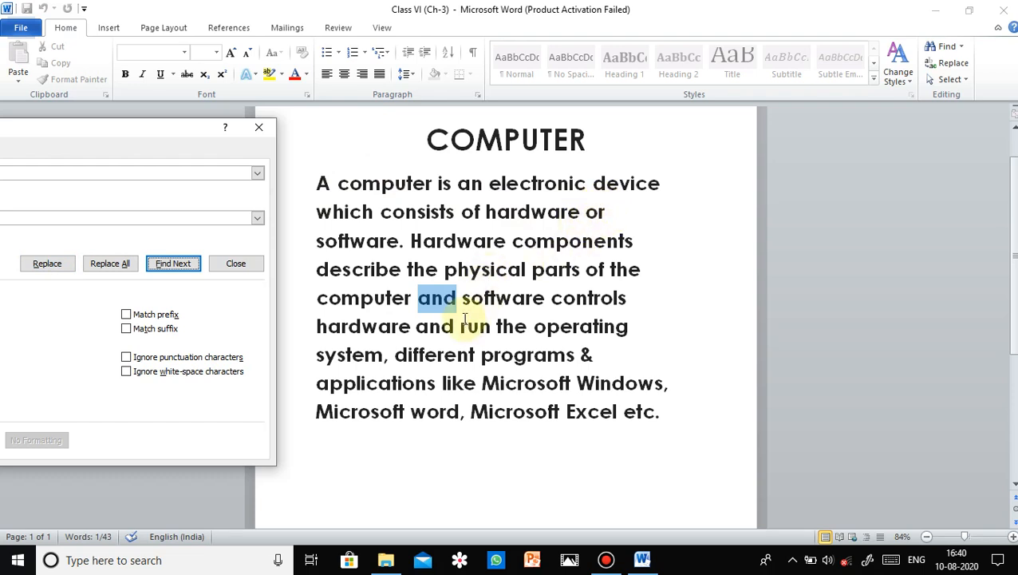
{"action": "left_click", "coordinate": [48, 265]}
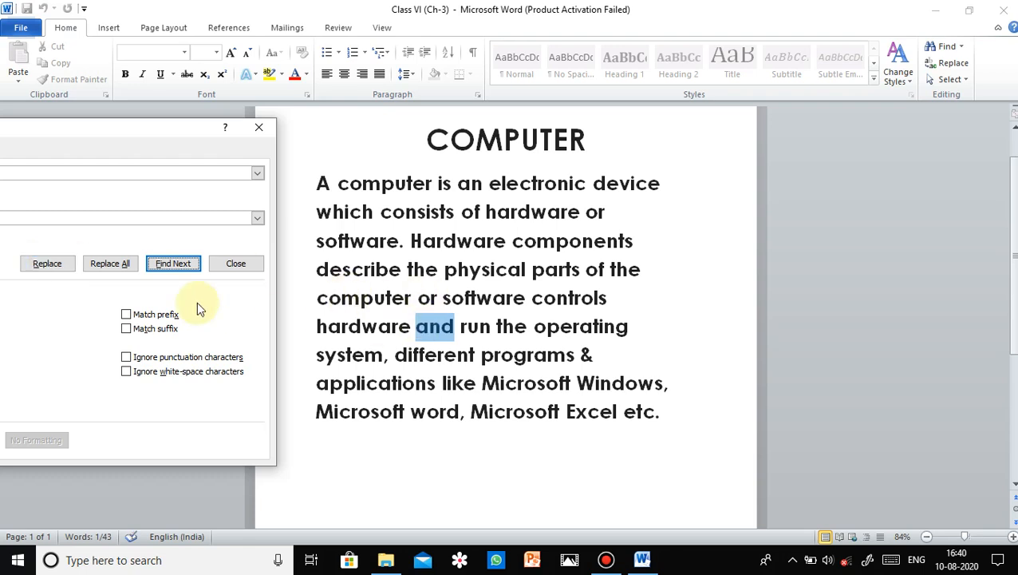
{"action": "left_click", "coordinate": [65, 275]}
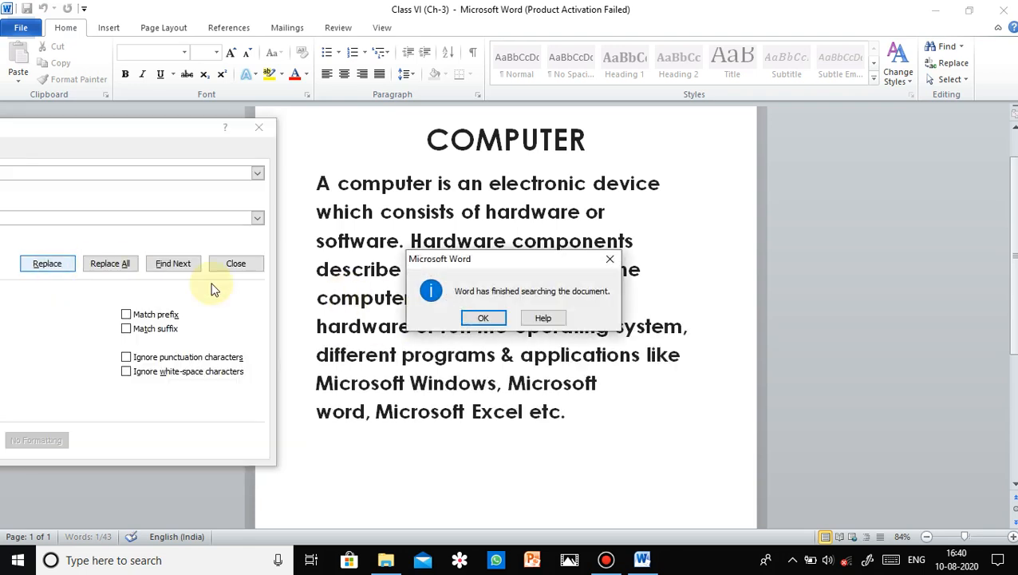
{"action": "left_click", "coordinate": [478, 318]}
{"action": "scroll", "coordinate": [479, 129], "scroll_direction": "down", "scroll_amount": 3}
{"action": "scroll", "coordinate": [471, 177], "scroll_direction": "up", "scroll_amount": 3}
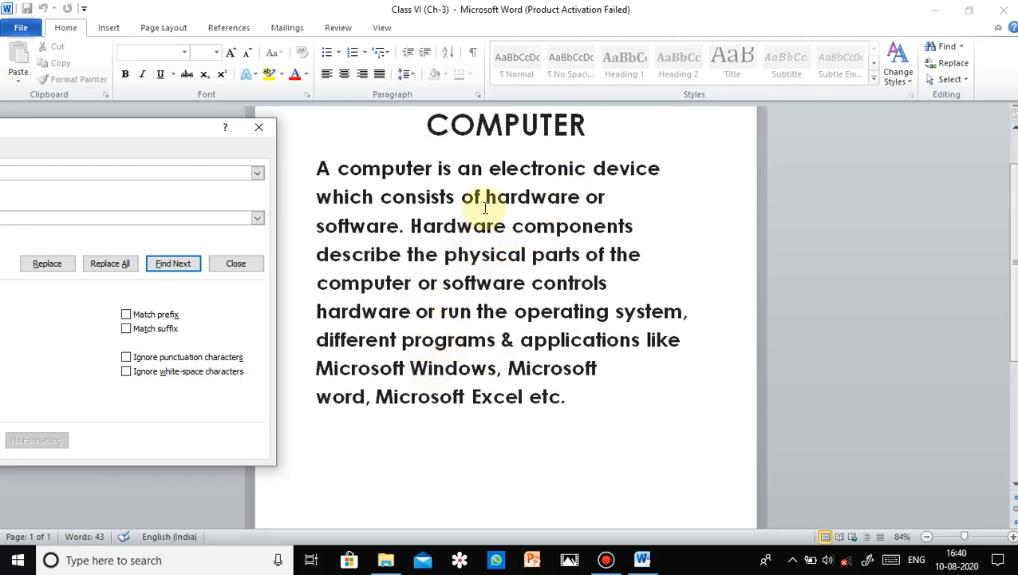
{"action": "left_click", "coordinate": [259, 129]}
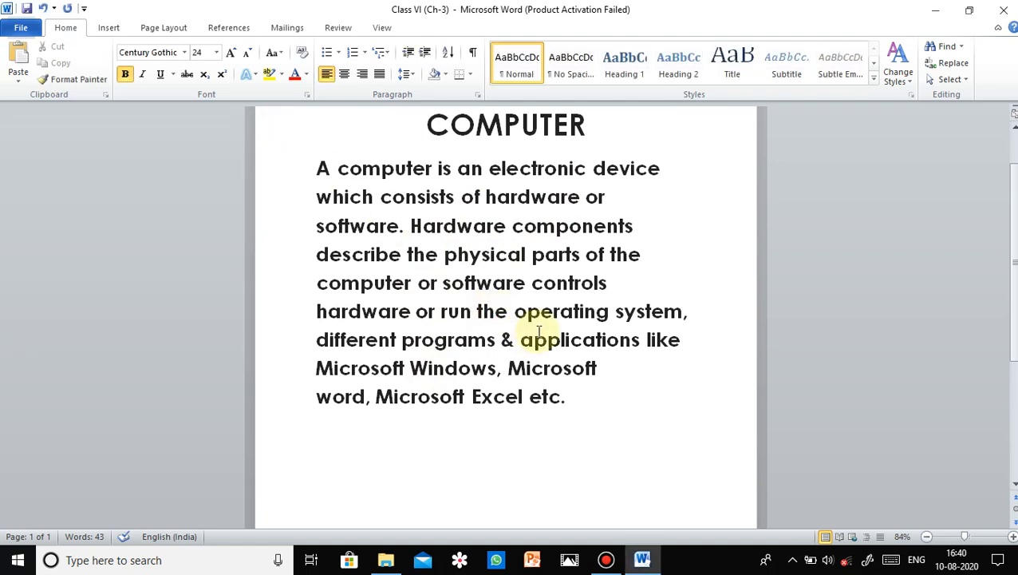
Step: Undo the three replacements of "and" with "or"
{"action": "key", "text": "ctrl+z"}
{"action": "key", "text": "ctrl+z"}
{"action": "key", "text": "ctrl+z"}
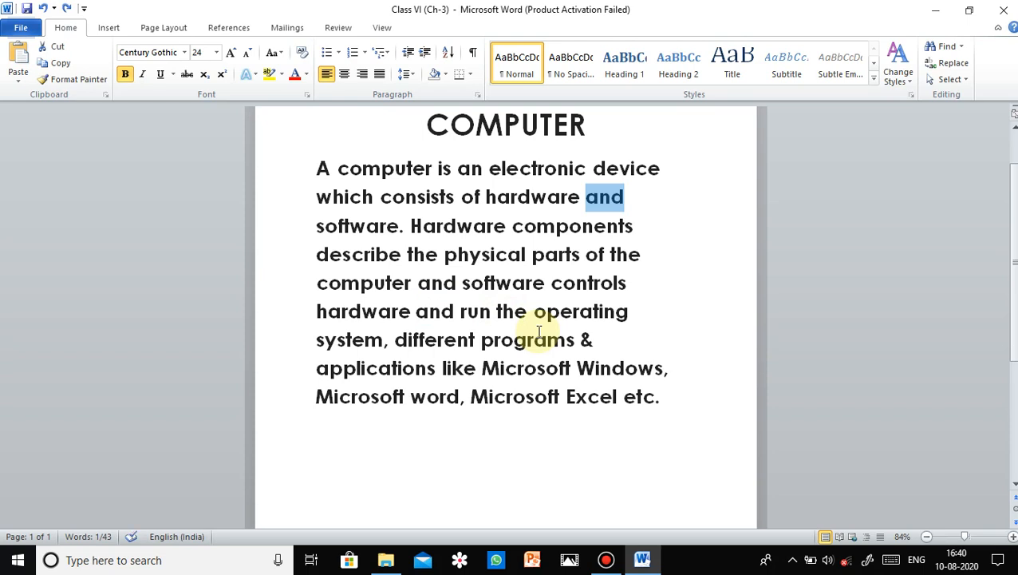
Step: Replace every "and" in the computer paragraph with "or" in one go, and close Find and Replace
{"action": "left_click", "coordinate": [639, 311]}
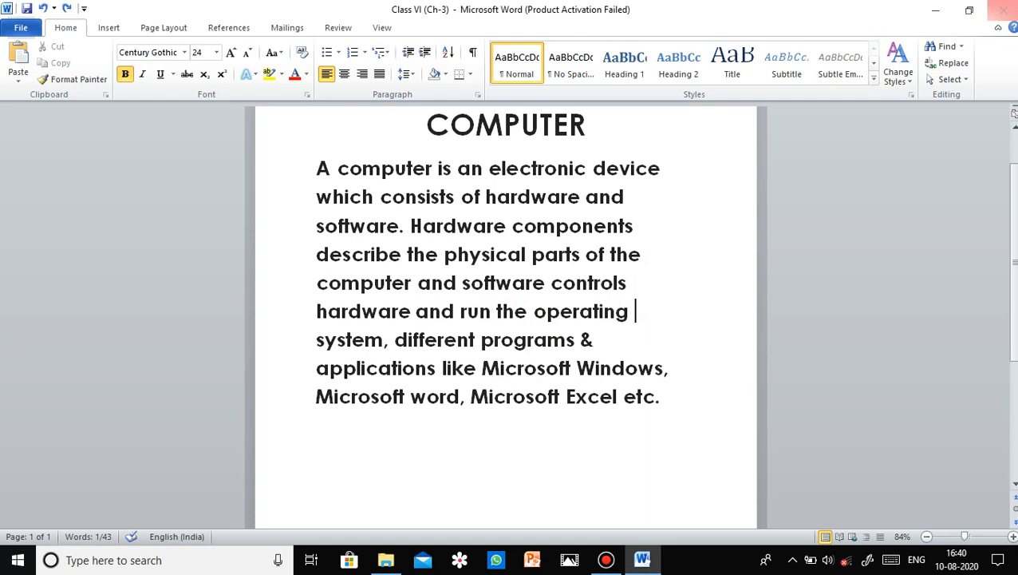
{"action": "left_click", "coordinate": [955, 63]}
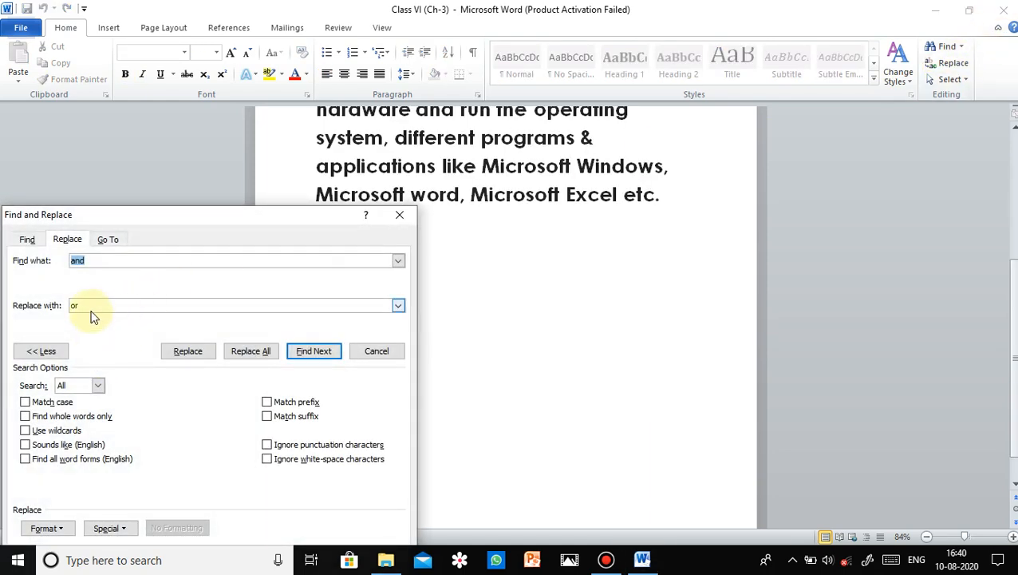
{"action": "left_click", "coordinate": [91, 305]}
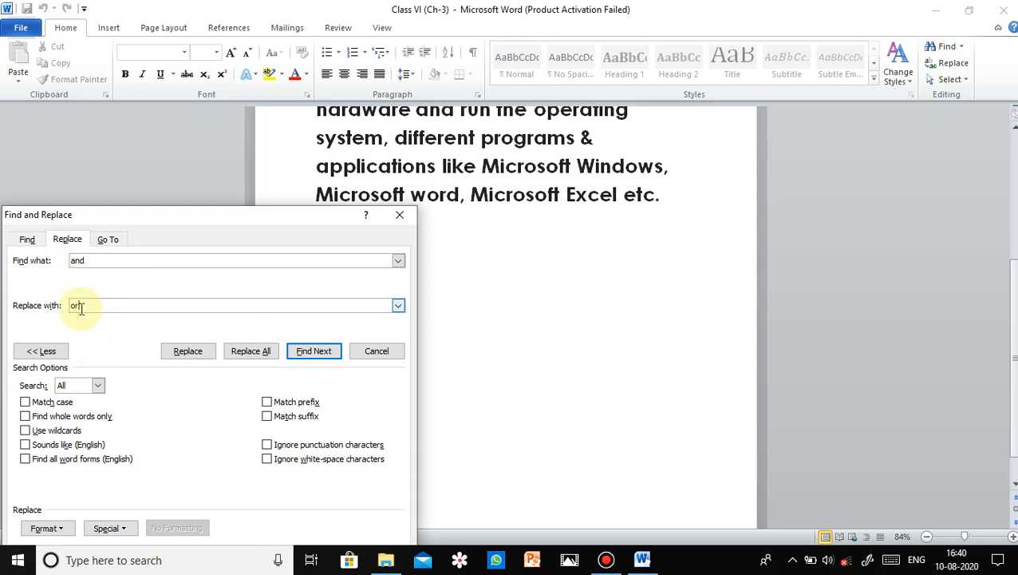
{"action": "left_click", "coordinate": [815, 315]}
{"action": "scroll", "coordinate": [720, 316], "scroll_direction": "up", "scroll_amount": 1}
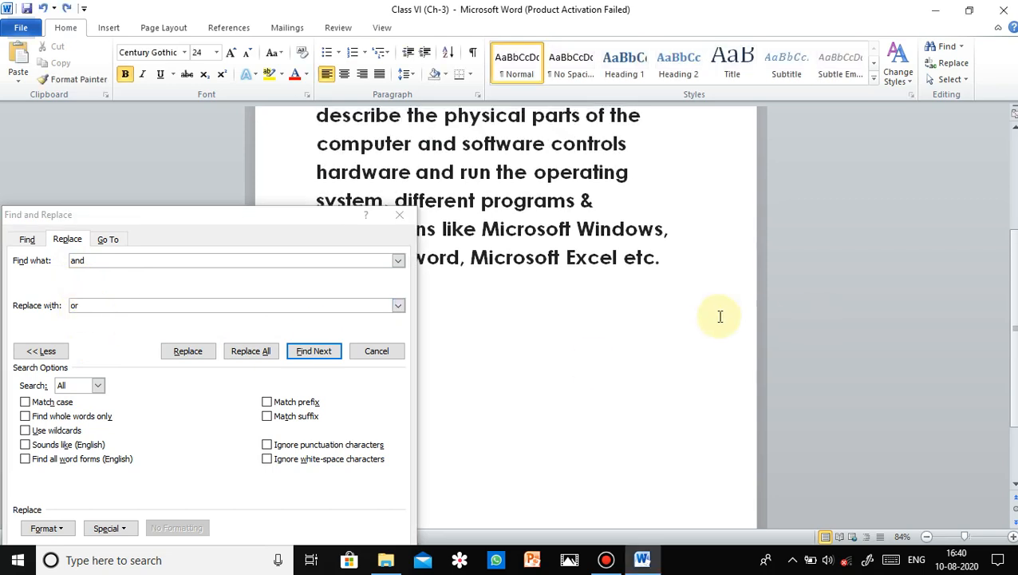
{"action": "scroll", "coordinate": [720, 316], "scroll_direction": "up", "scroll_amount": 1}
{"action": "left_click", "coordinate": [252, 351]}
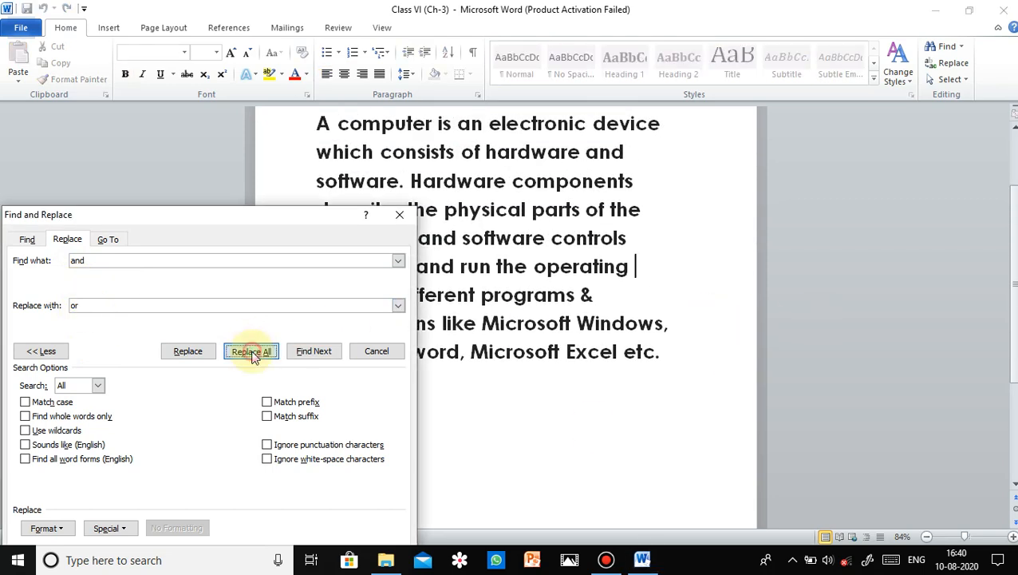
{"action": "left_click", "coordinate": [498, 319]}
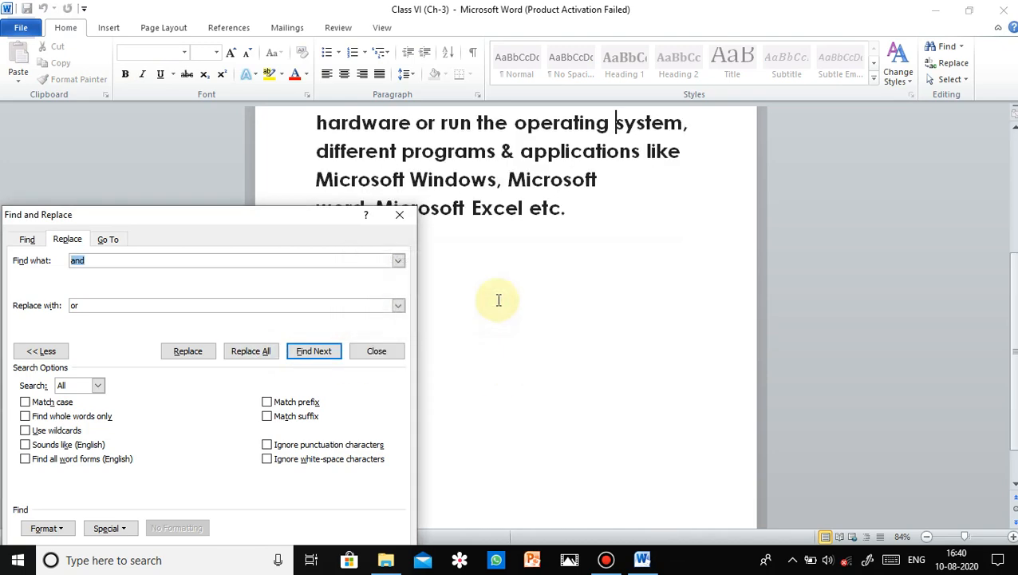
{"action": "scroll", "coordinate": [599, 249], "scroll_direction": "up", "scroll_amount": 2}
{"action": "scroll", "coordinate": [616, 197], "scroll_direction": "up", "scroll_amount": 1}
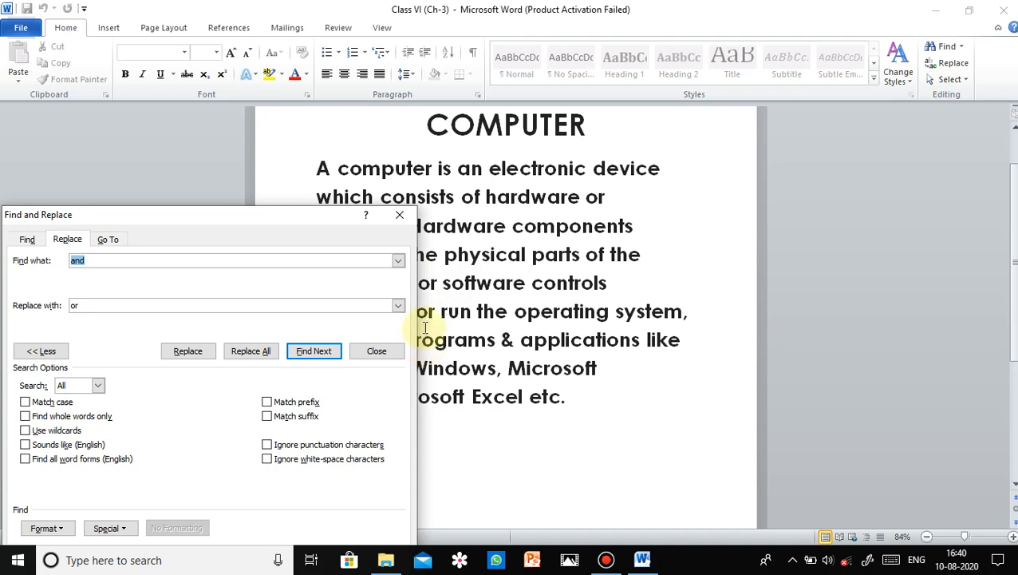
{"action": "left_click_drag", "start_coordinate": [281, 210], "coordinate": [212, 215]}
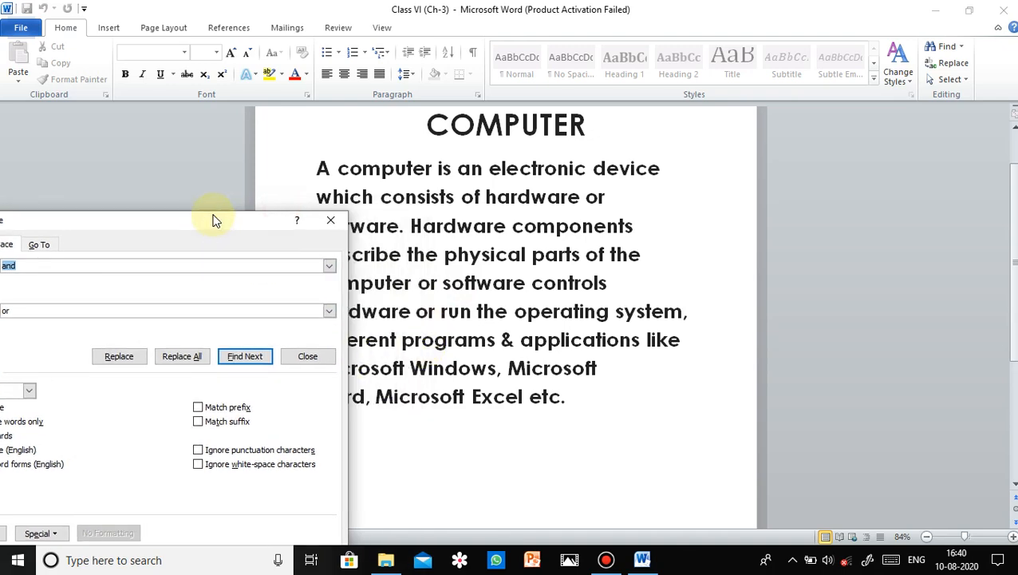
{"action": "left_click", "coordinate": [330, 224]}
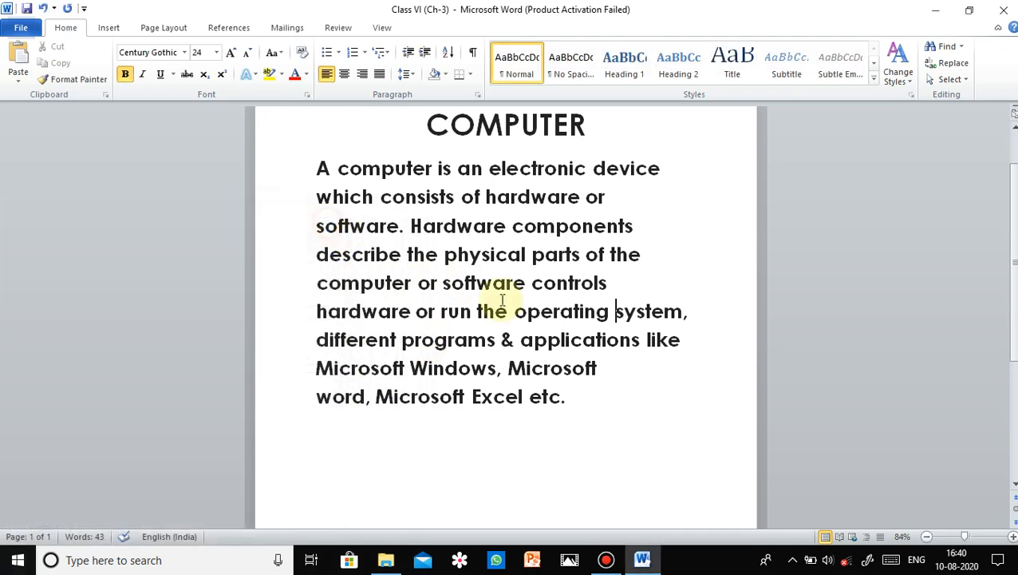
Step: Undo the bulk replacement of "and" with "or", keep the COMPUTER heading intact, and save the document
{"action": "left_click", "coordinate": [564, 394]}
{"action": "key", "text": "ctrl+z"}
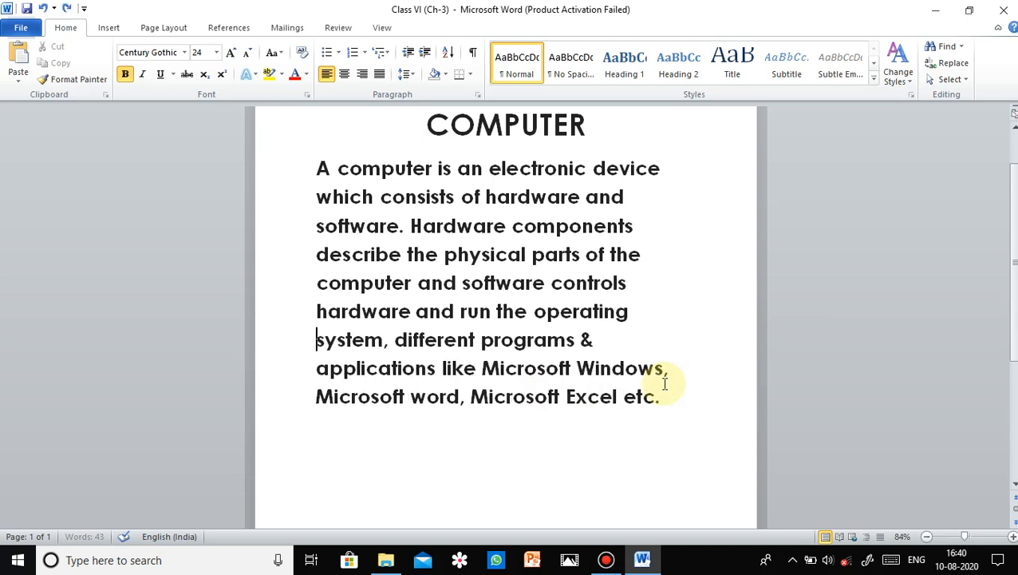
{"action": "key", "text": "ctrl+z"}
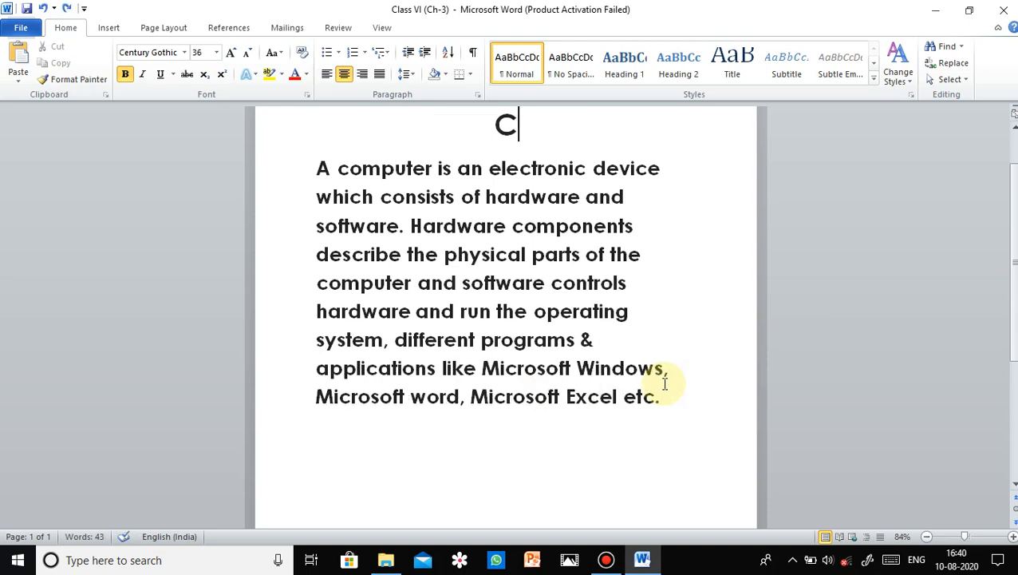
{"action": "key", "text": "ctrl+y"}
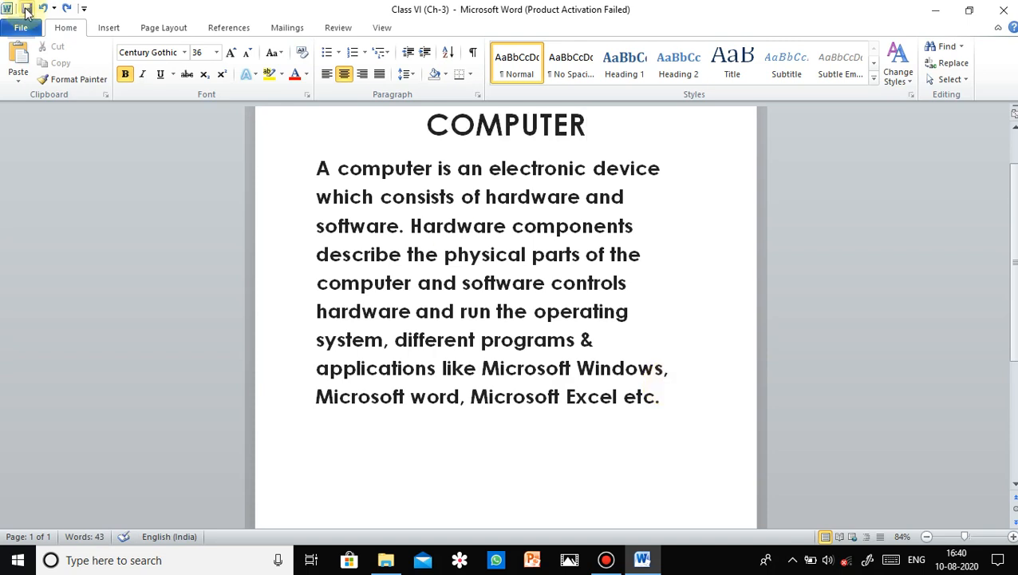
{"action": "left_click", "coordinate": [27, 9]}
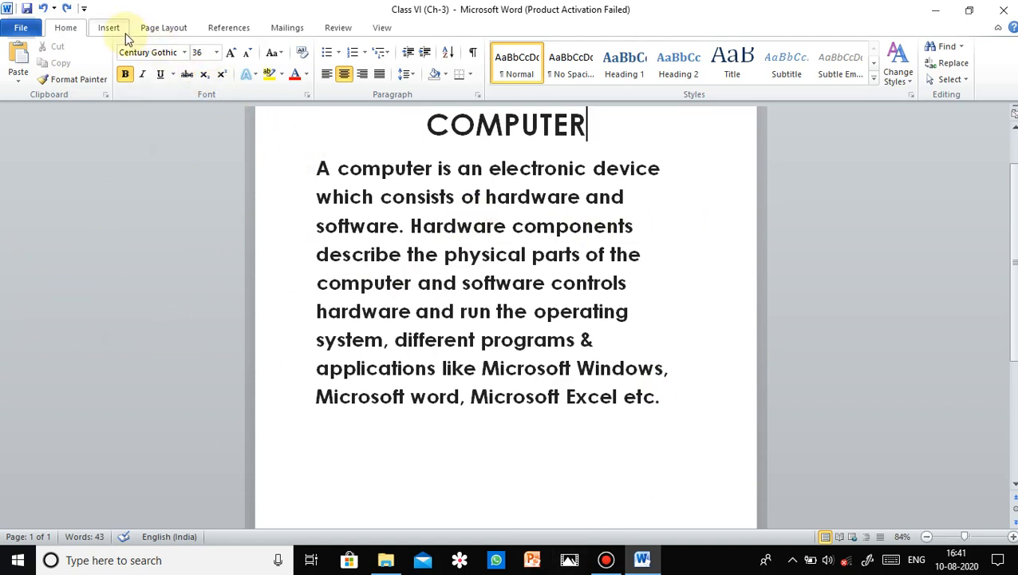
Step: Lay out the COMPUTER heading and the paragraph in two equal columns with a line between them
{"action": "left_click", "coordinate": [460, 191]}
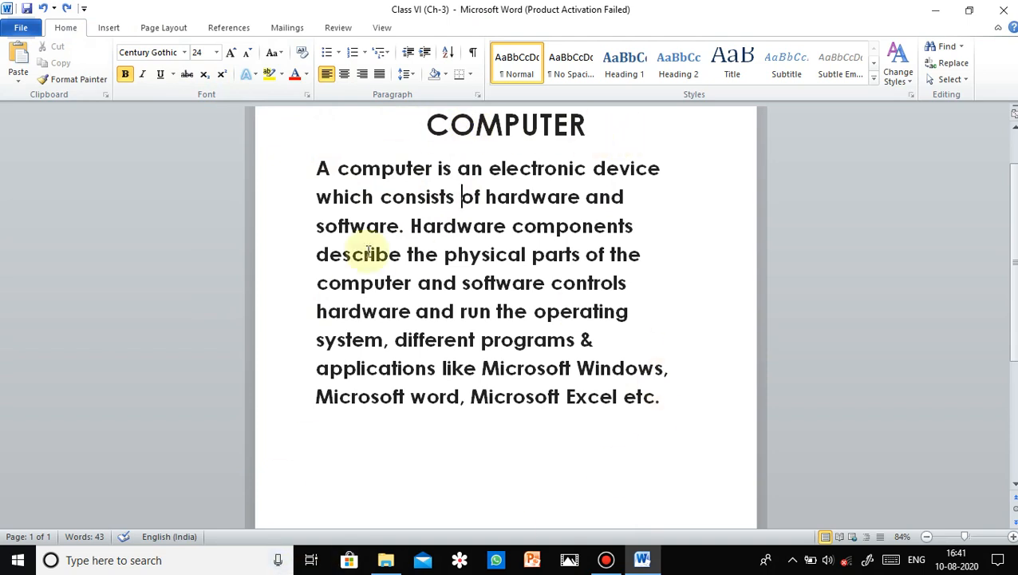
{"action": "left_click", "coordinate": [166, 28]}
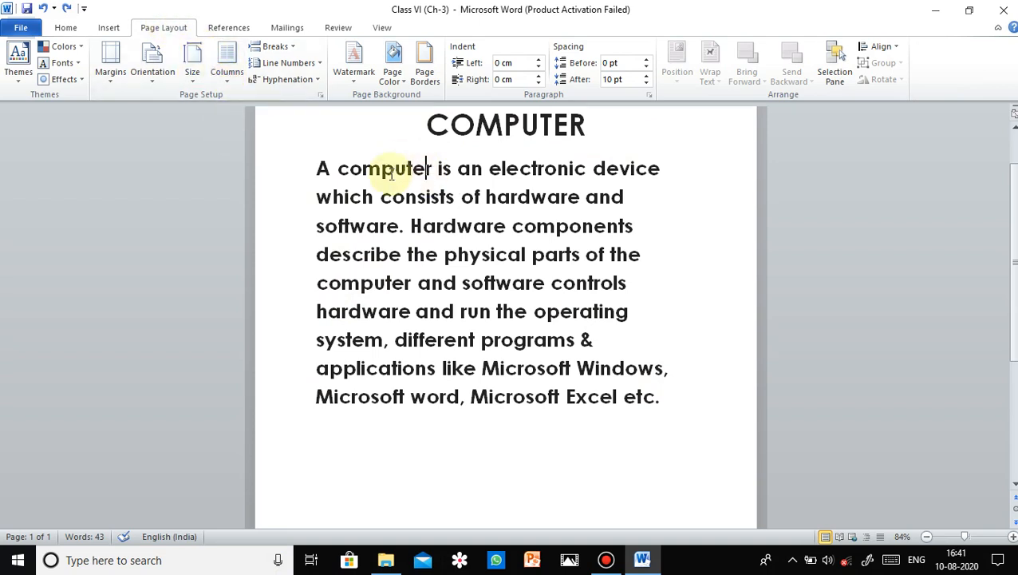
{"action": "left_click_drag", "start_coordinate": [406, 125], "coordinate": [657, 434]}
{"action": "left_click", "coordinate": [226, 61]}
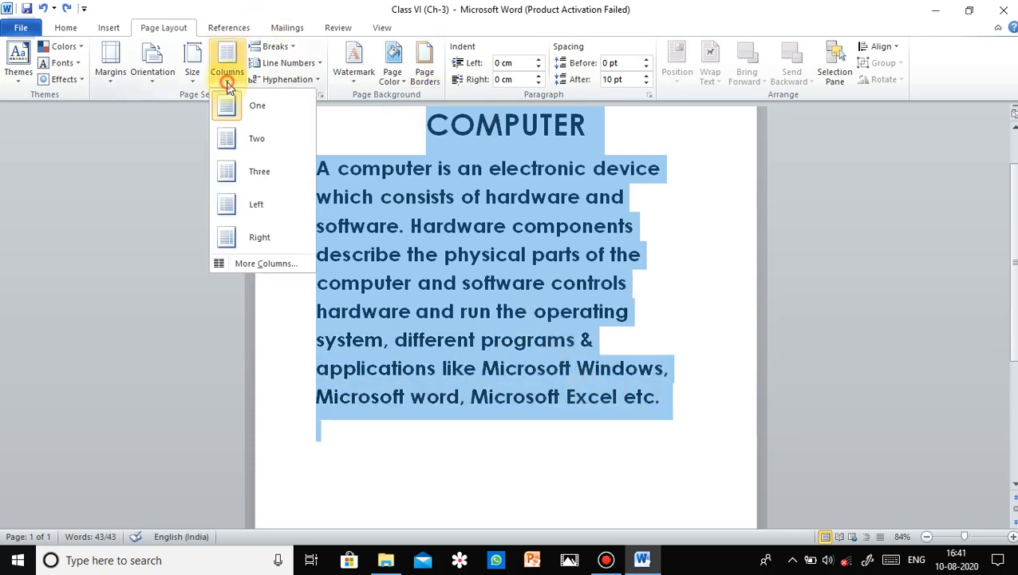
{"action": "left_click", "coordinate": [270, 263]}
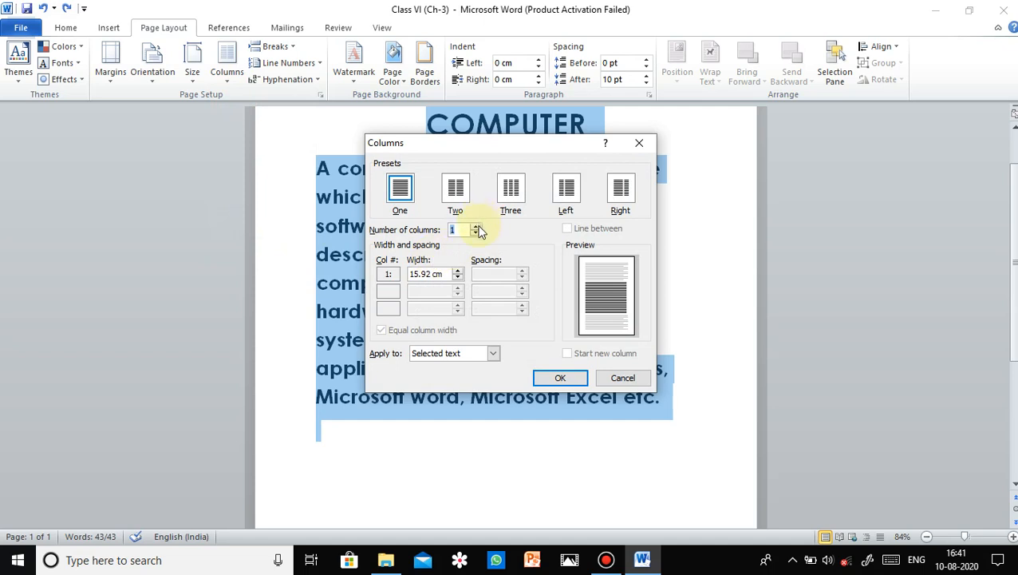
{"action": "left_click", "coordinate": [476, 226]}
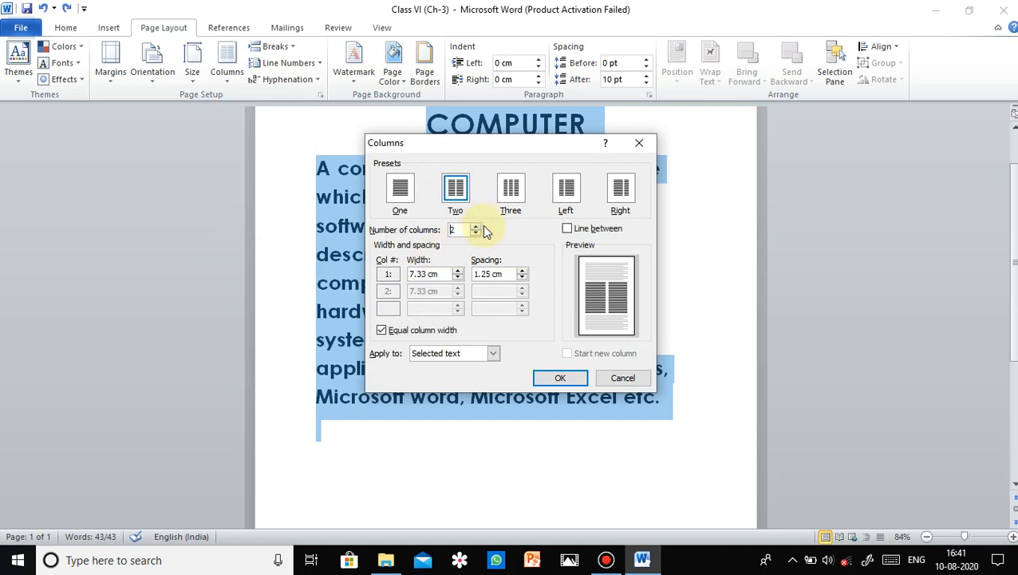
{"action": "left_click", "coordinate": [568, 229]}
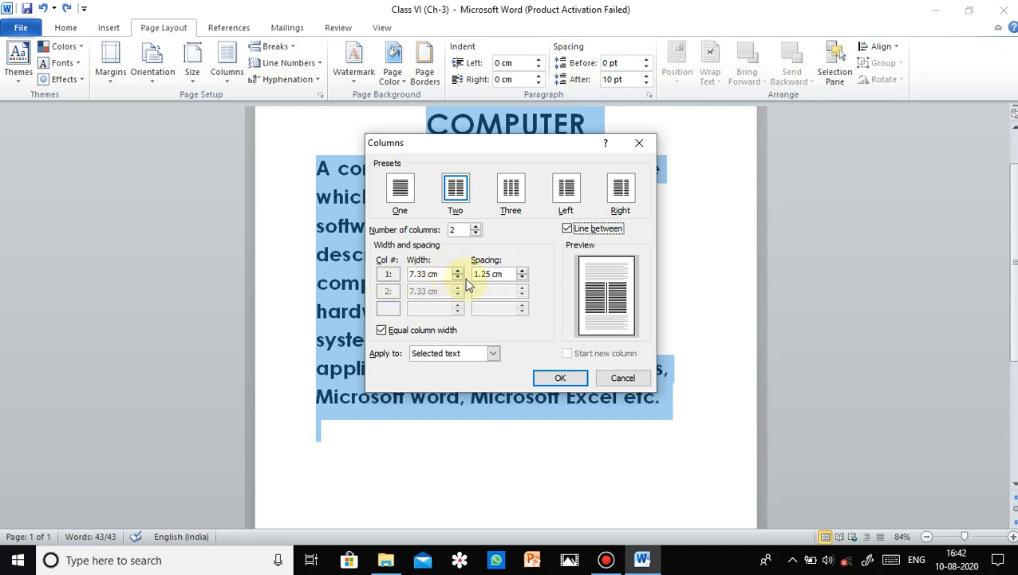
{"action": "left_click", "coordinate": [548, 377]}
{"action": "scroll", "coordinate": [555, 373], "scroll_direction": "up", "scroll_amount": 3}
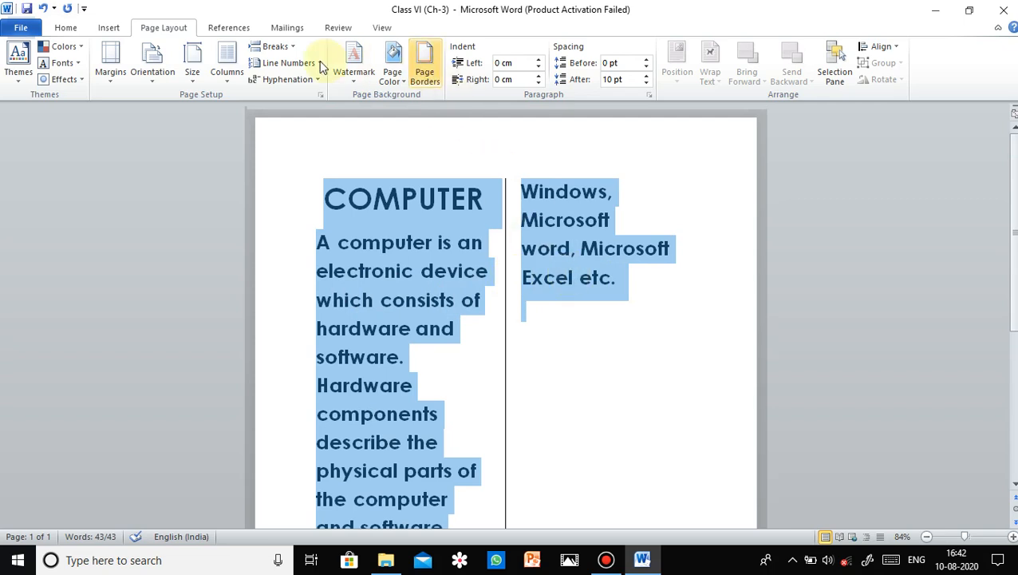
Step: Change the selected heading and paragraph to three columns, keeping the line between them
{"action": "left_click", "coordinate": [231, 75]}
{"action": "left_click", "coordinate": [271, 265]}
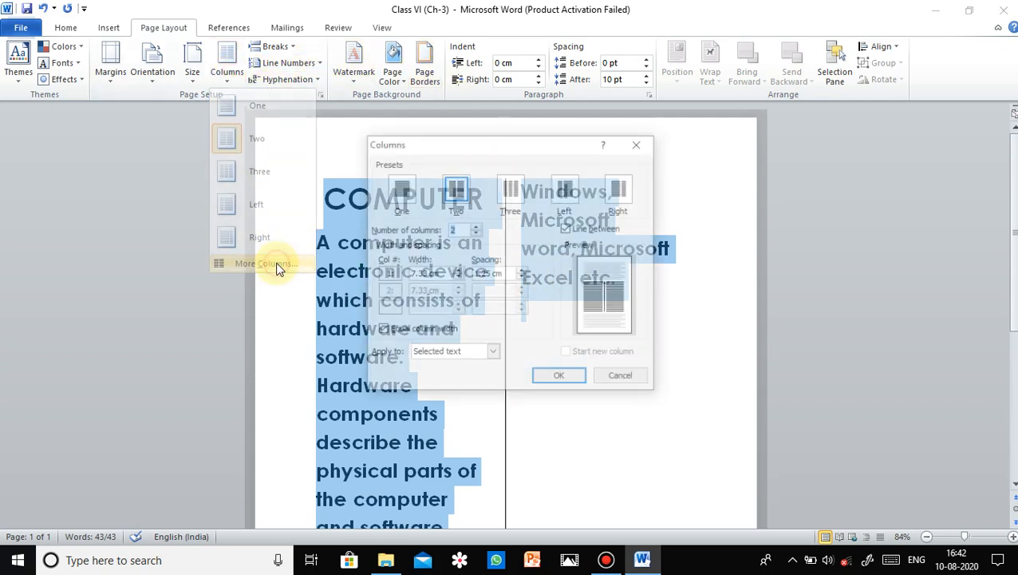
{"action": "left_click", "coordinate": [476, 227]}
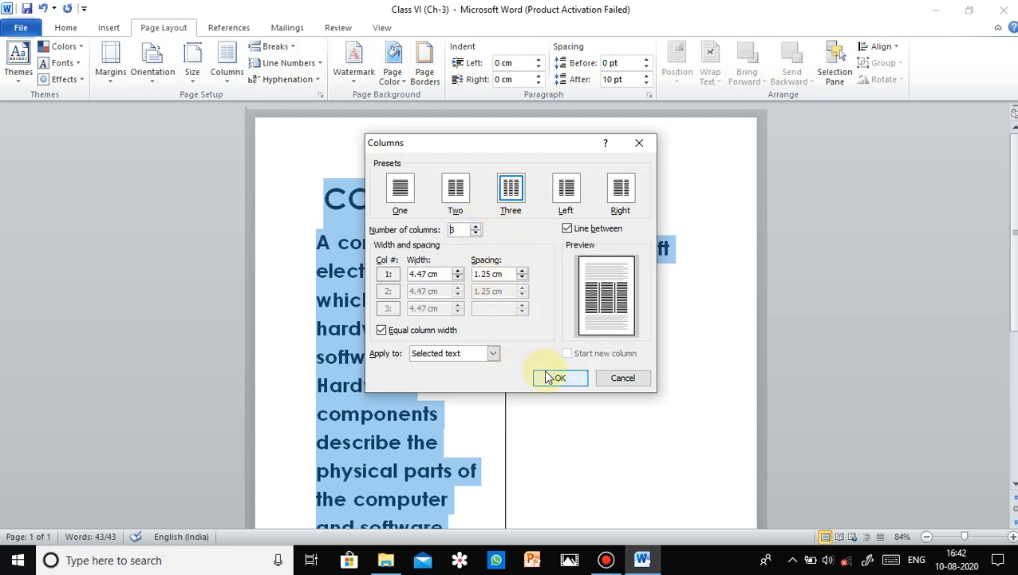
{"action": "left_click", "coordinate": [549, 380]}
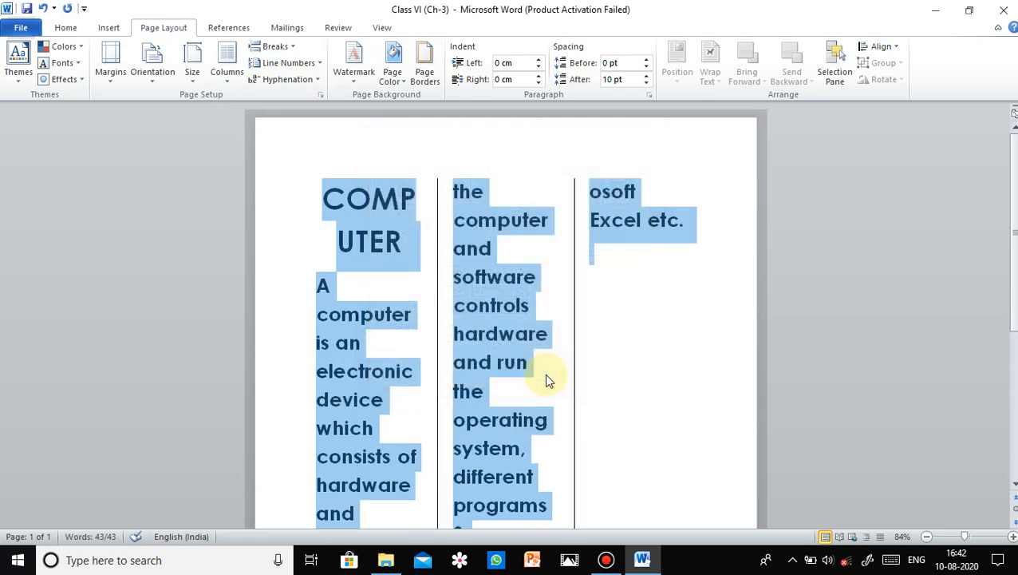
{"action": "left_click", "coordinate": [625, 339]}
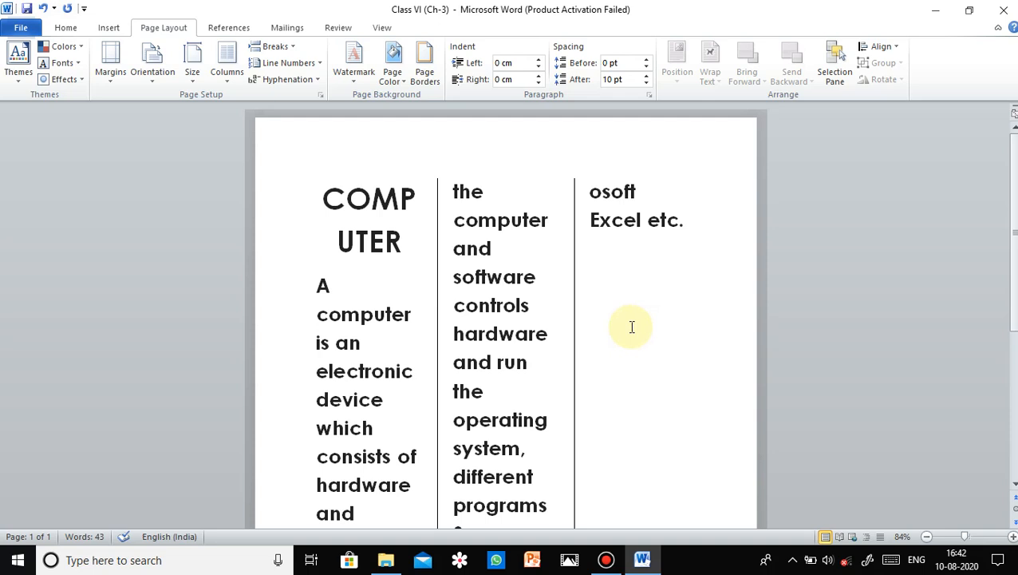
Step: Undo both column changes to the heading and paragraph, and clear the text selection
{"action": "key", "text": "ctrl+z"}
{"action": "key", "text": "ctrl+z"}
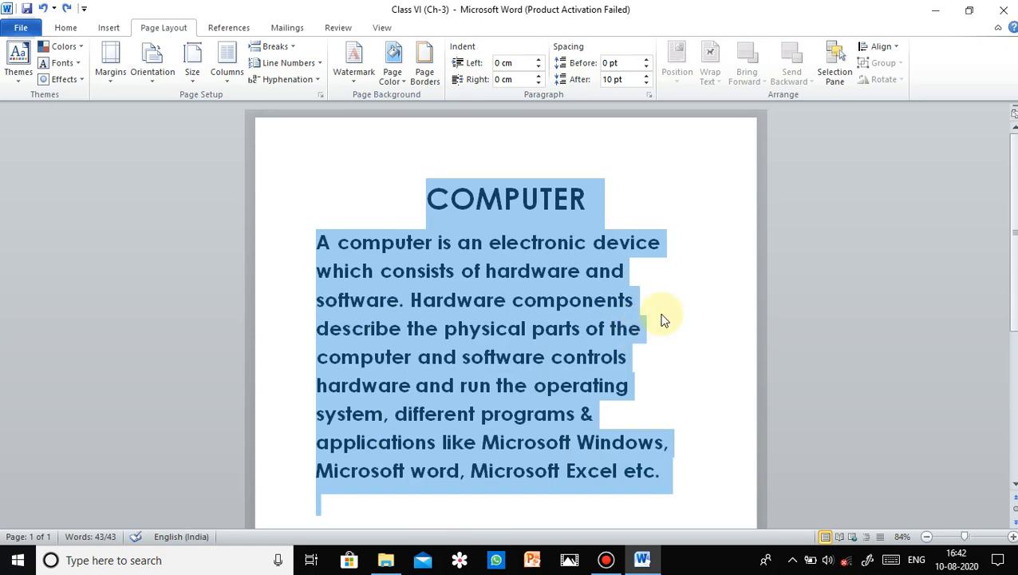
{"action": "left_click", "coordinate": [659, 303]}
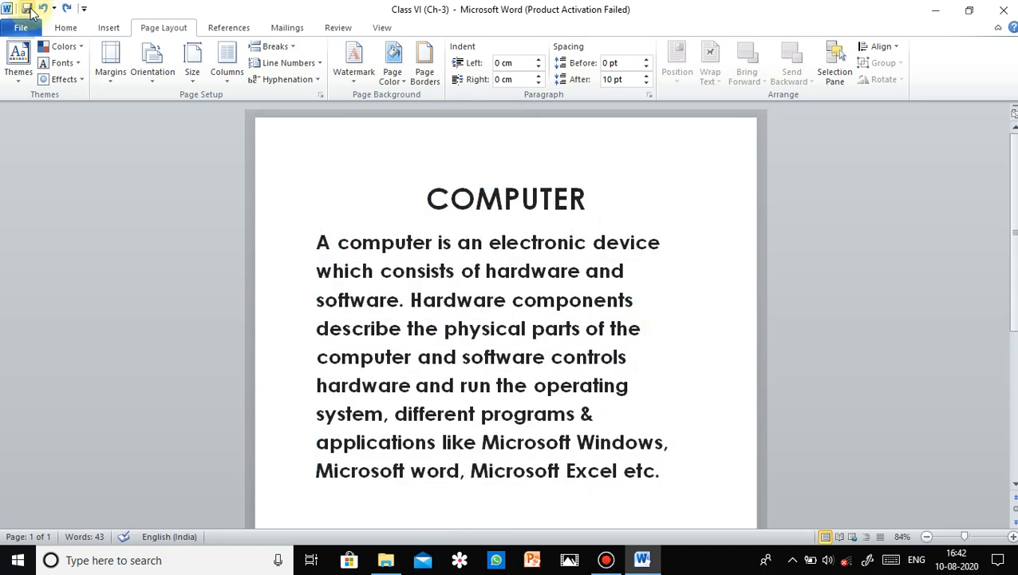
{"action": "left_click", "coordinate": [475, 206]}
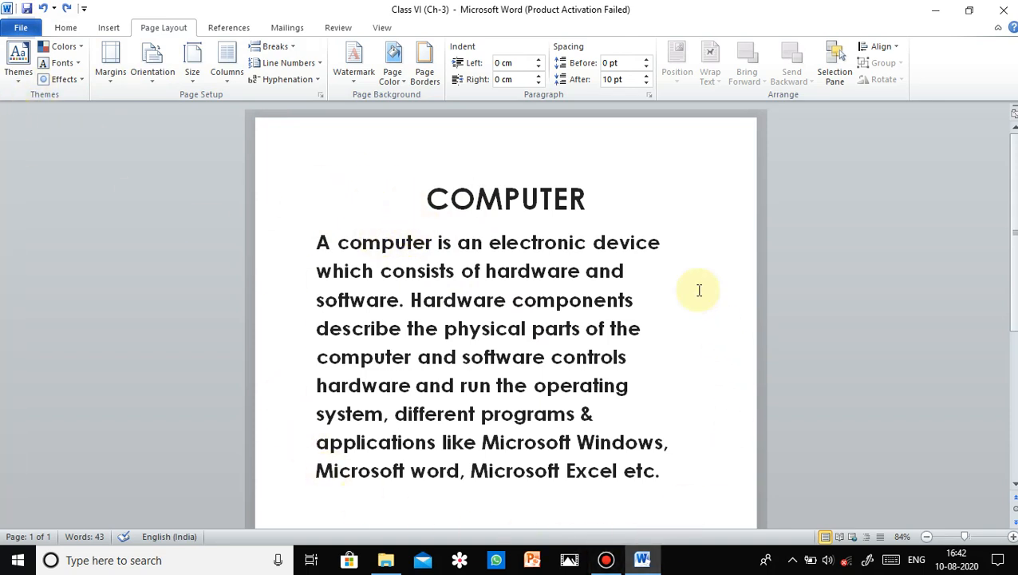
{"action": "left_click", "coordinate": [337, 241]}
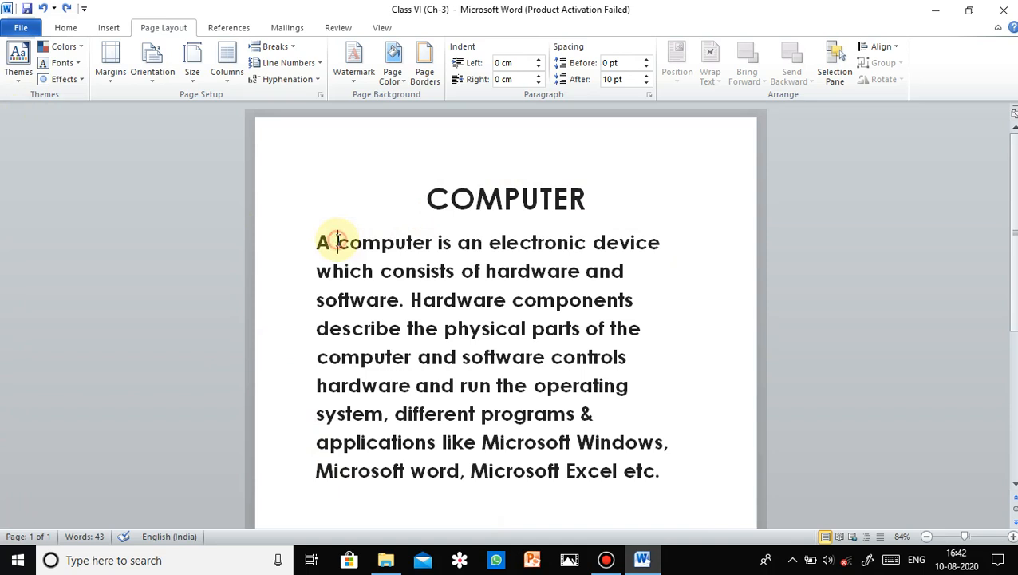
{"action": "left_click_drag", "start_coordinate": [337, 241], "coordinate": [317, 246]}
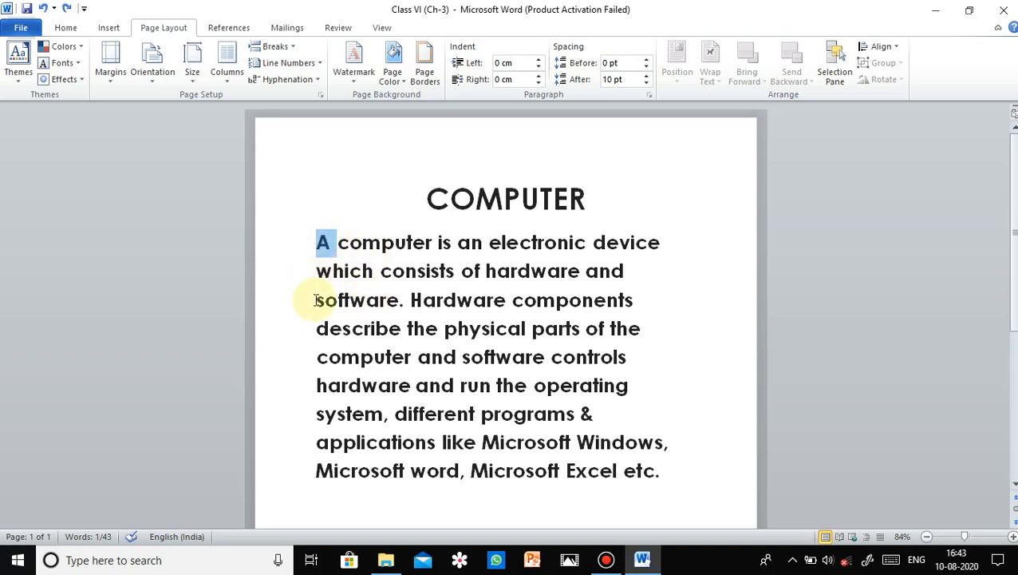
{"action": "left_click", "coordinate": [377, 259]}
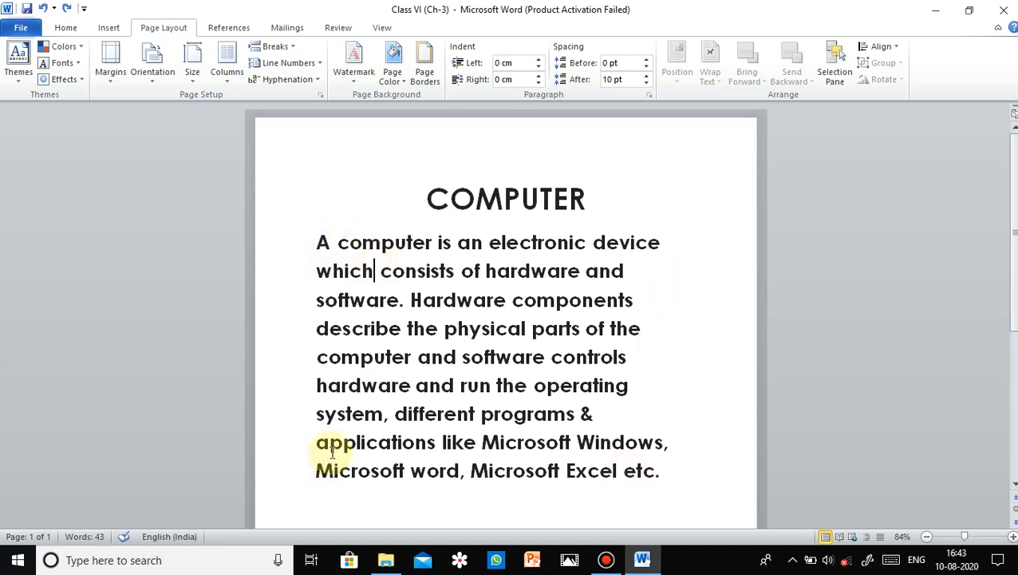
Step: Place the cursor before the paragraph's first letter "A" and set its drop cap to None
{"action": "left_click", "coordinate": [316, 238]}
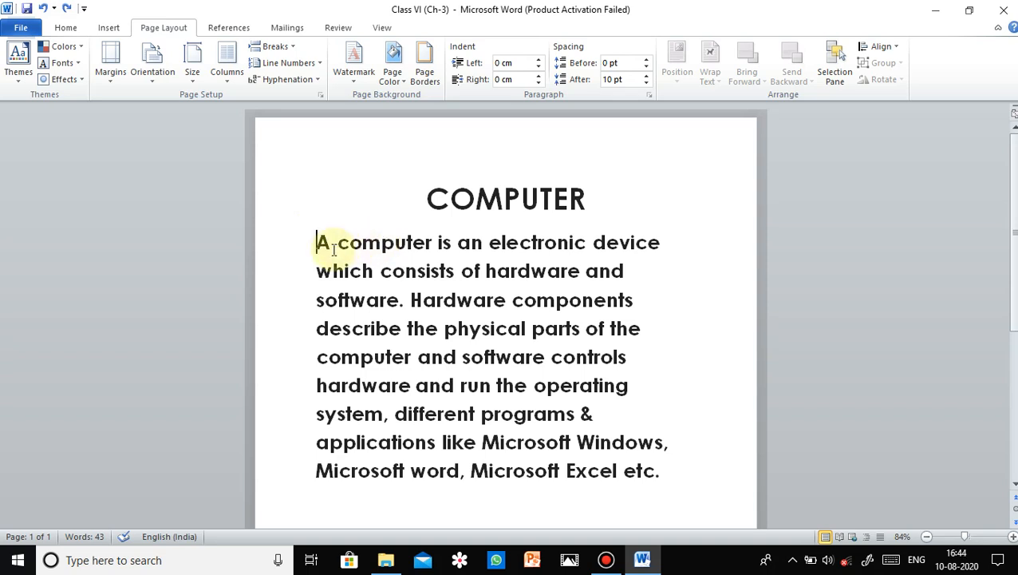
{"action": "left_click", "coordinate": [109, 28]}
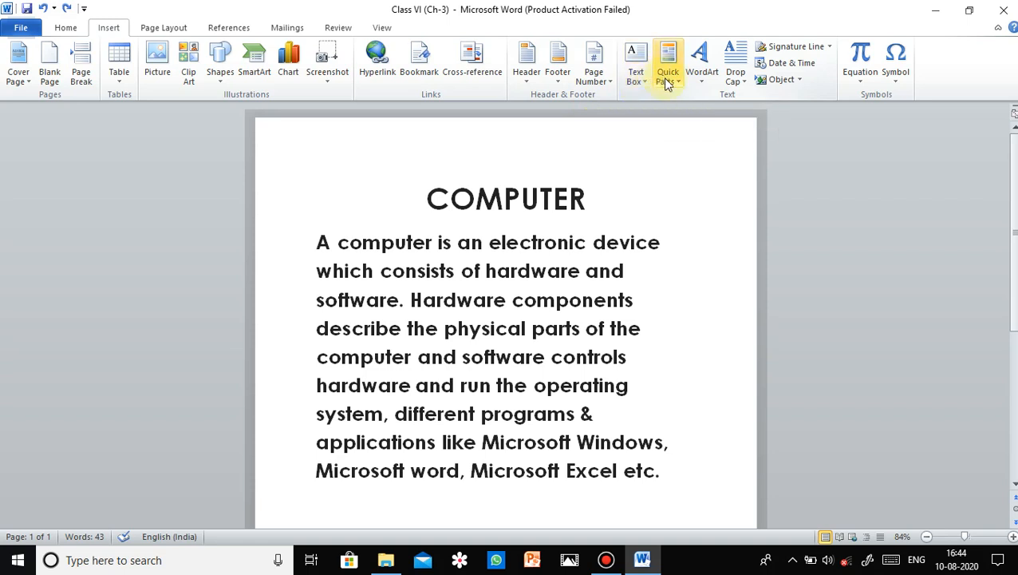
{"action": "left_click", "coordinate": [738, 70]}
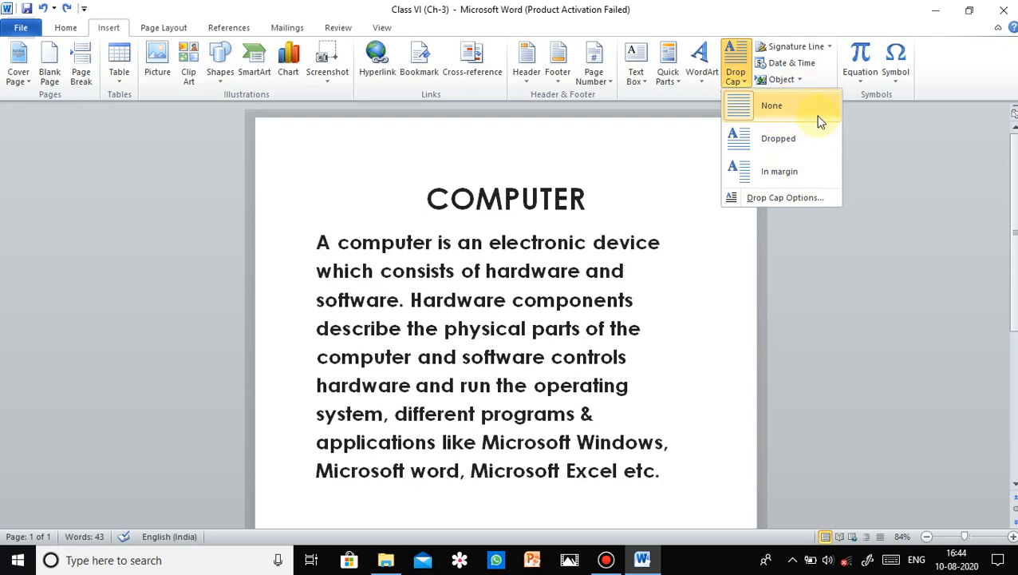
{"action": "left_click", "coordinate": [793, 109]}
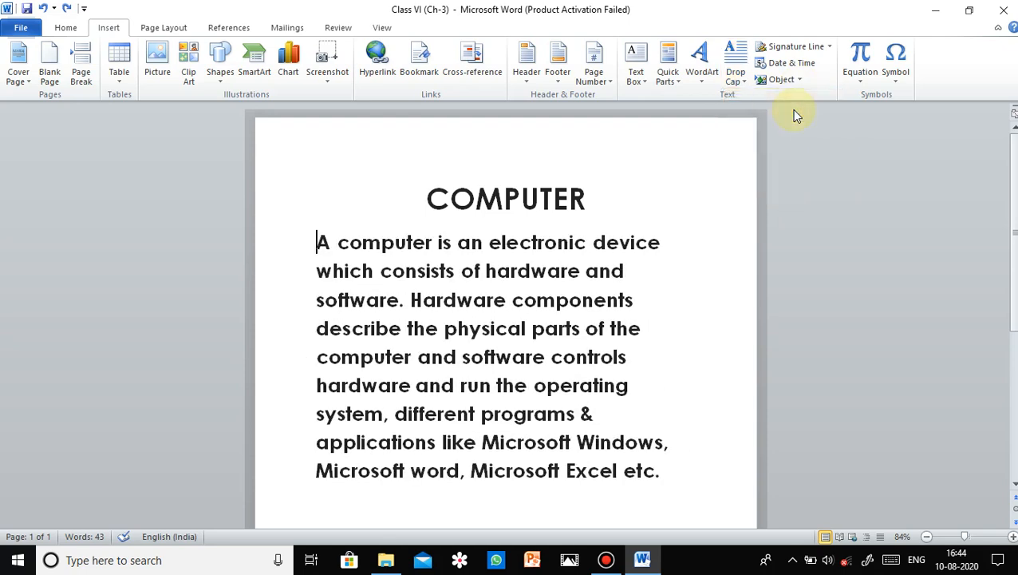
Step: Apply a Dropped drop cap to the paragraph's first letter "A", clear the selection, and undo the drop cap
{"action": "left_click", "coordinate": [741, 59]}
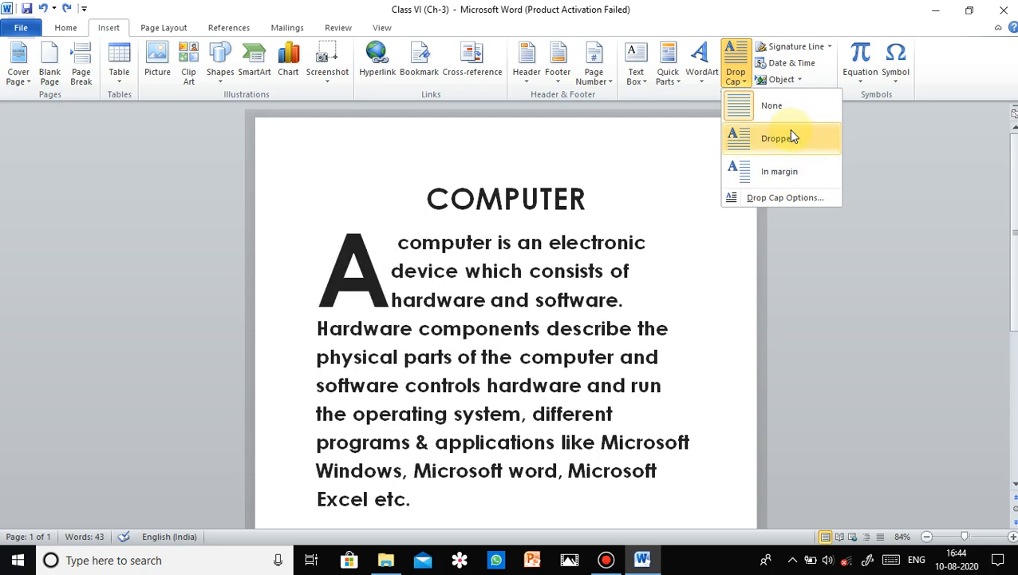
{"action": "left_click", "coordinate": [742, 154]}
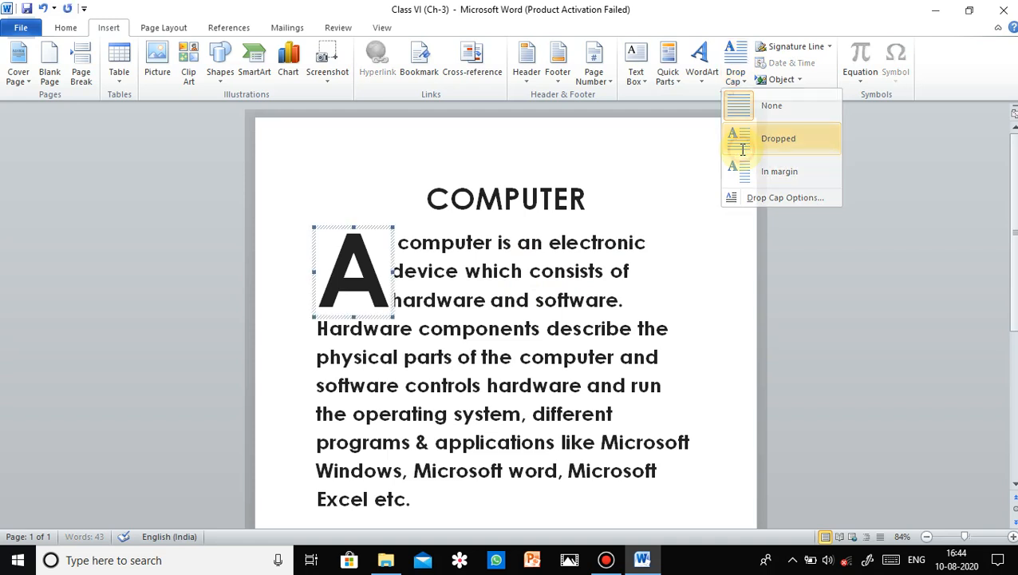
{"action": "left_click", "coordinate": [662, 257]}
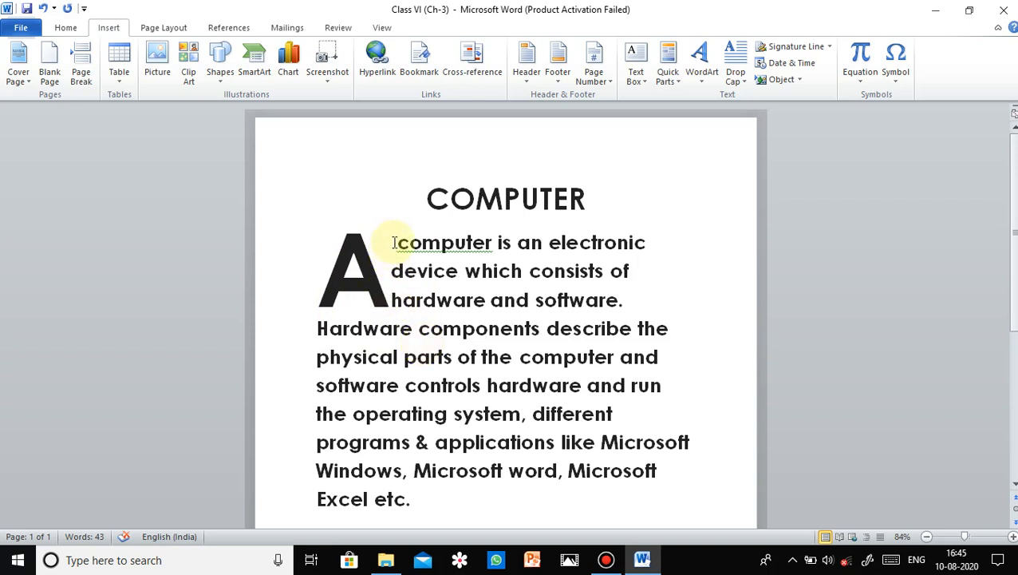
{"action": "key", "text": "ctrl+z"}
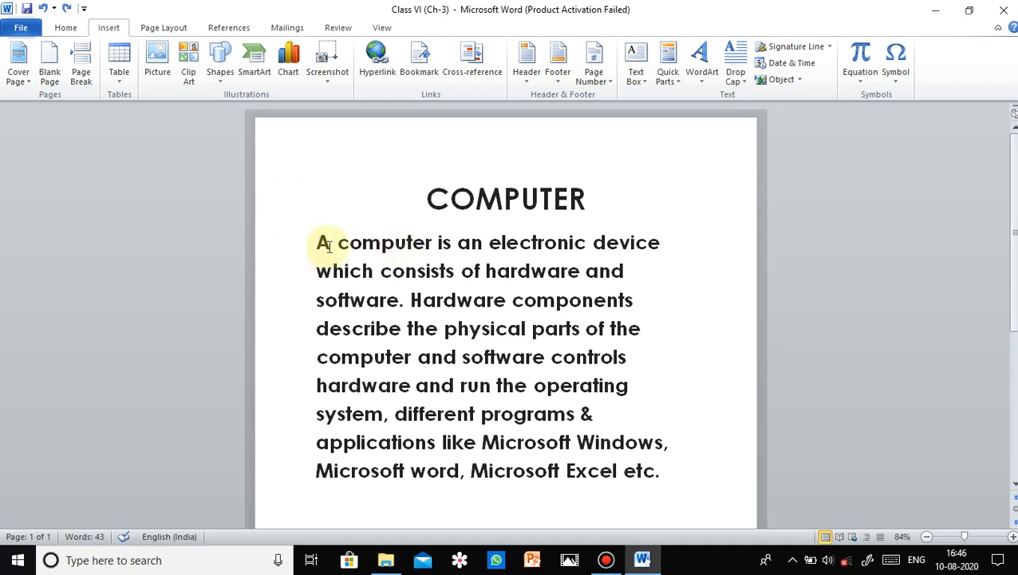
Step: Place the cursor before the paragraph's first letter "A" and choose the Dropped position in the drop cap options
{"action": "left_click", "coordinate": [325, 244]}
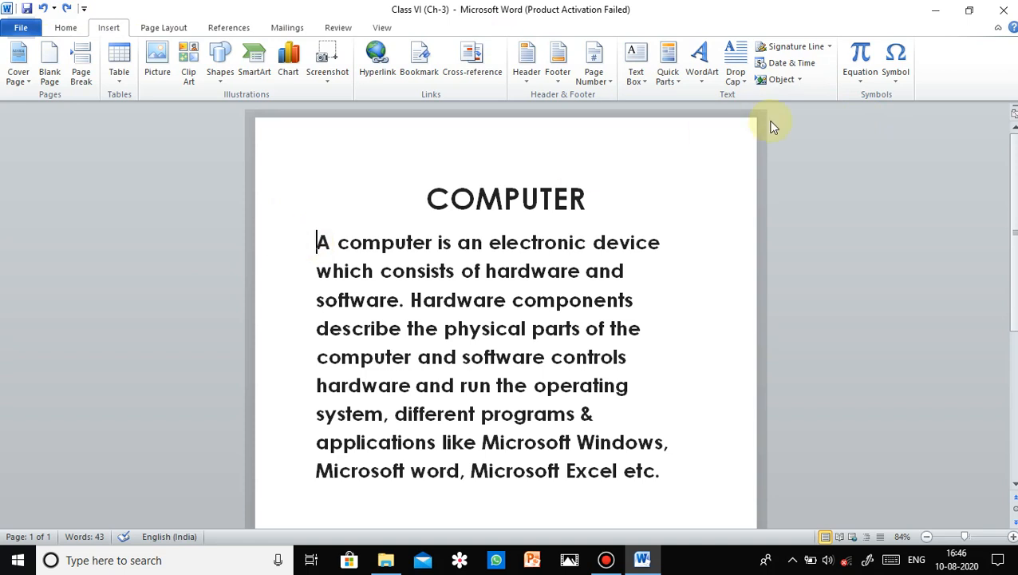
{"action": "left_click", "coordinate": [734, 70]}
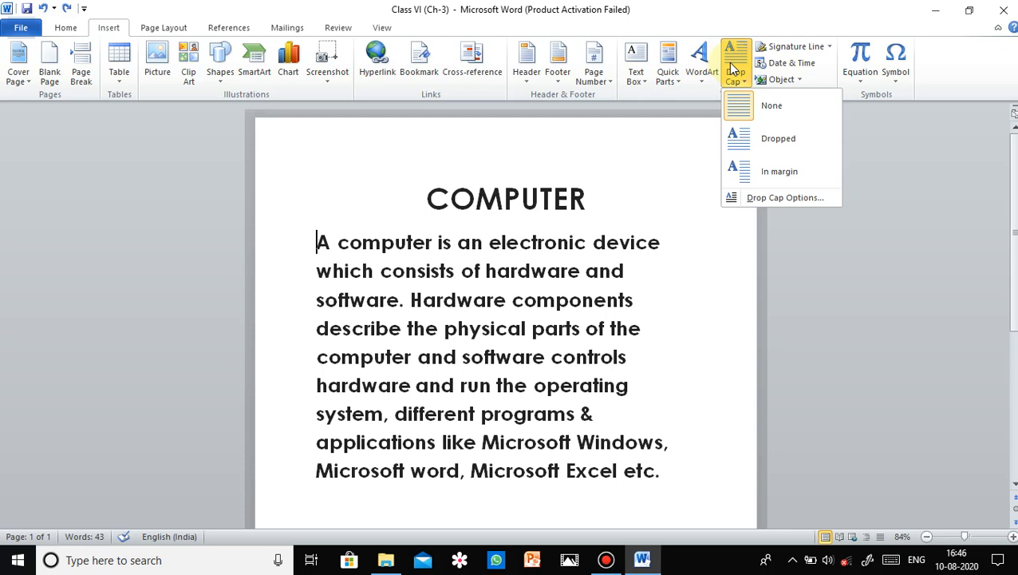
{"action": "left_click", "coordinate": [767, 197]}
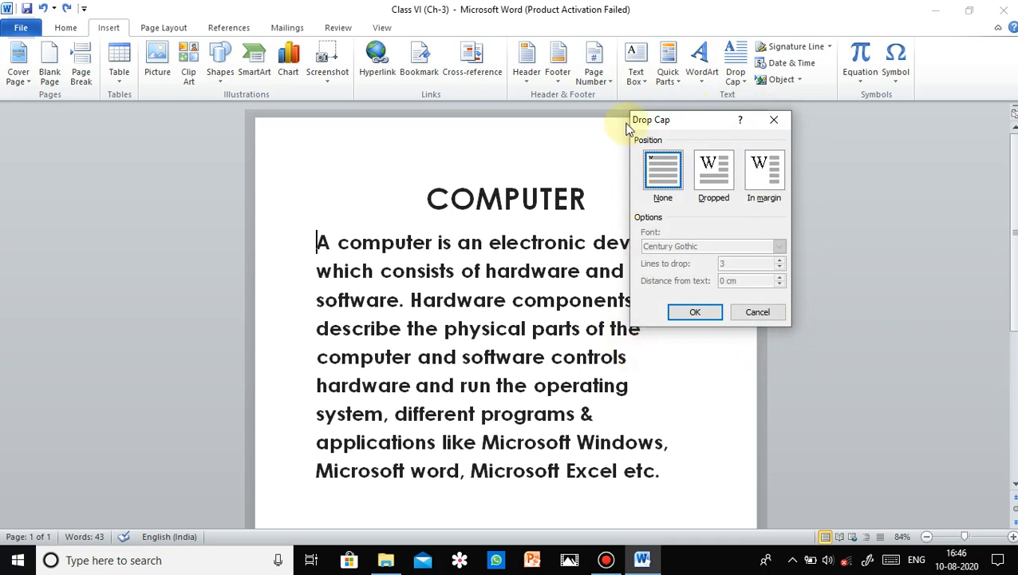
{"action": "left_click", "coordinate": [730, 178]}
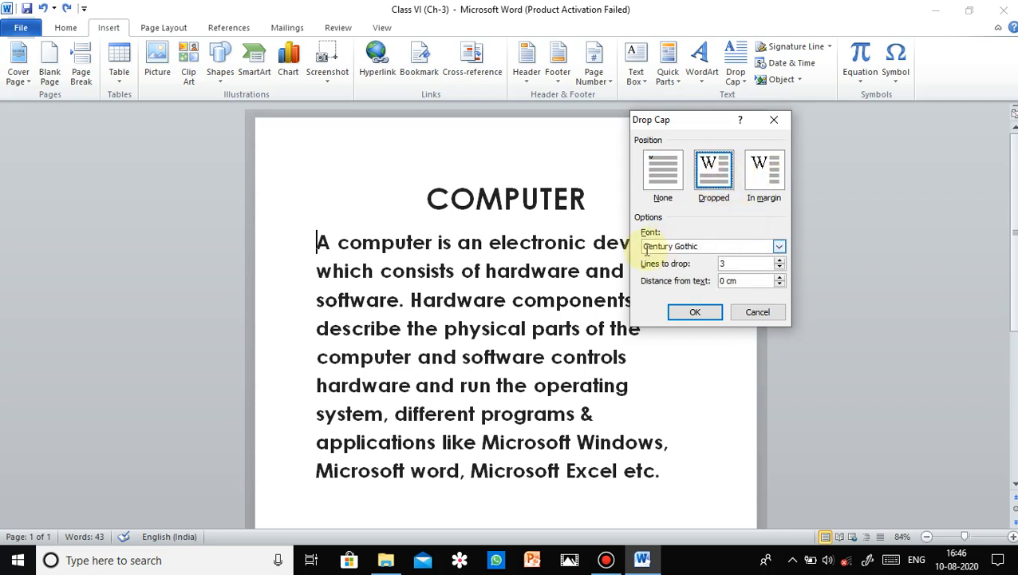
Step: Try CountryBlueprint as the font of the drop cap
{"action": "left_click", "coordinate": [780, 247]}
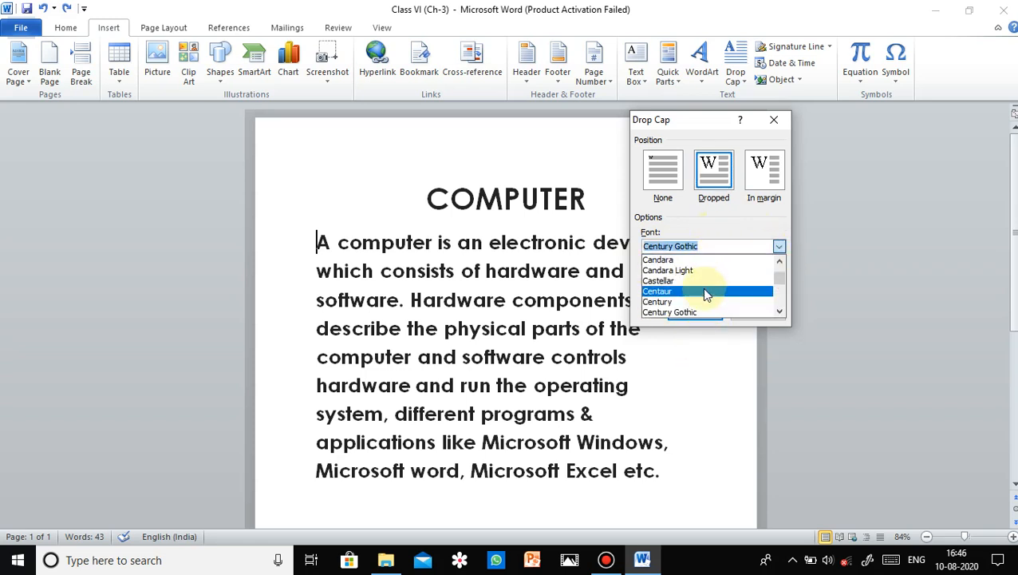
{"action": "scroll", "coordinate": [741, 289], "scroll_direction": "down", "scroll_amount": 6}
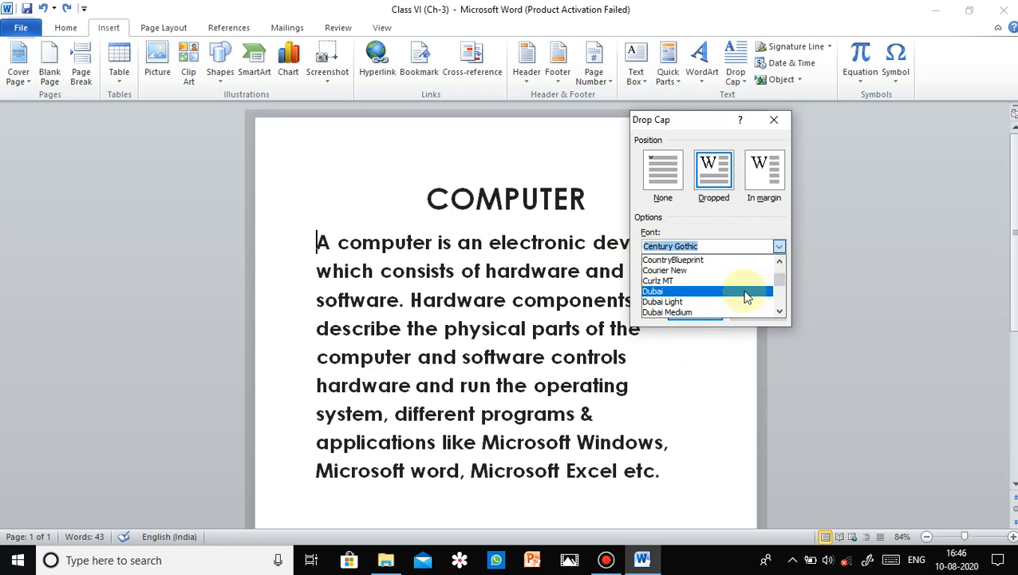
{"action": "left_click", "coordinate": [714, 260]}
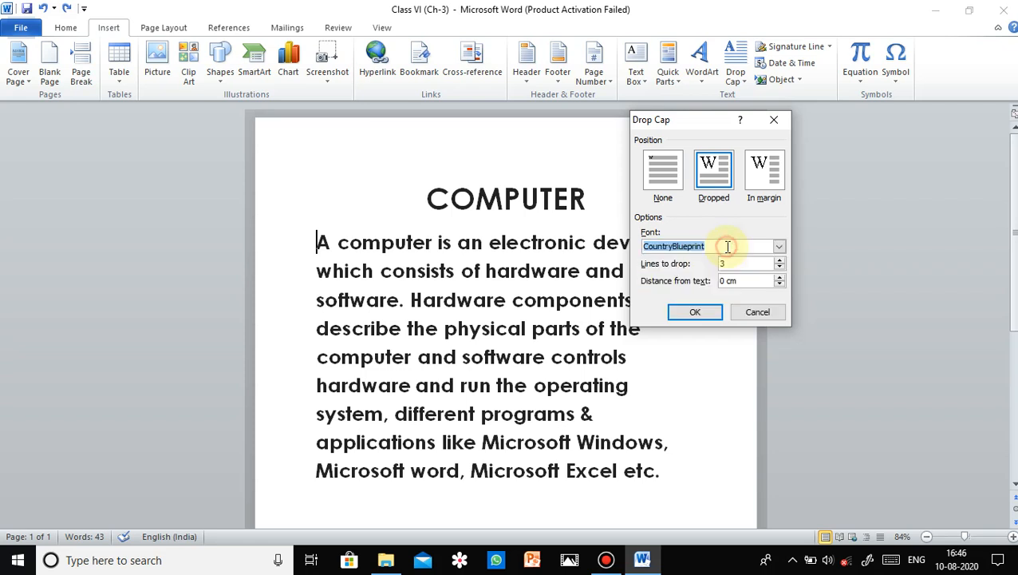
Step: Set the drop cap's font to Copperplate Gothic Bold
{"action": "left_click", "coordinate": [778, 247]}
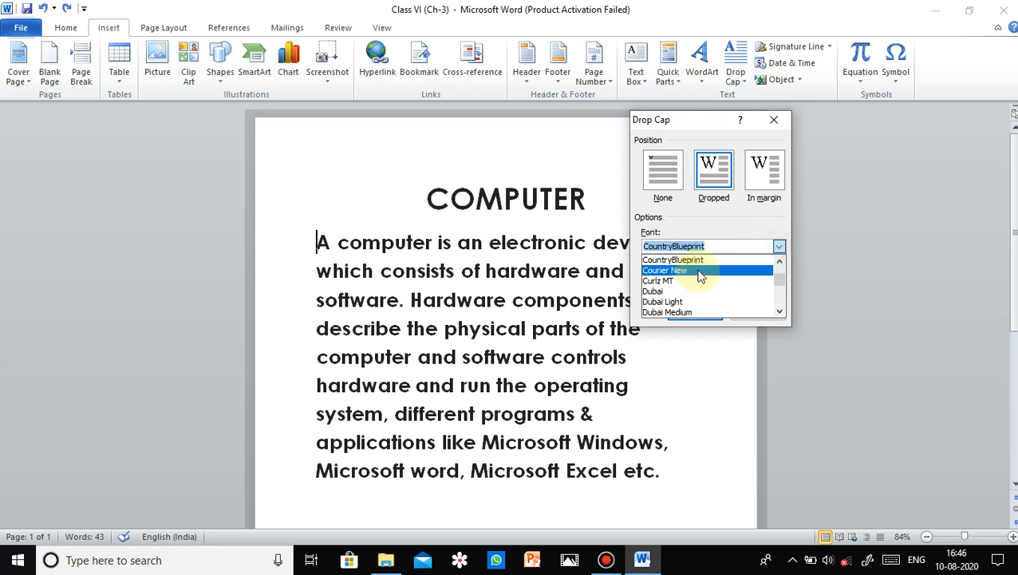
{"action": "scroll", "coordinate": [698, 276], "scroll_direction": "up", "scroll_amount": 1}
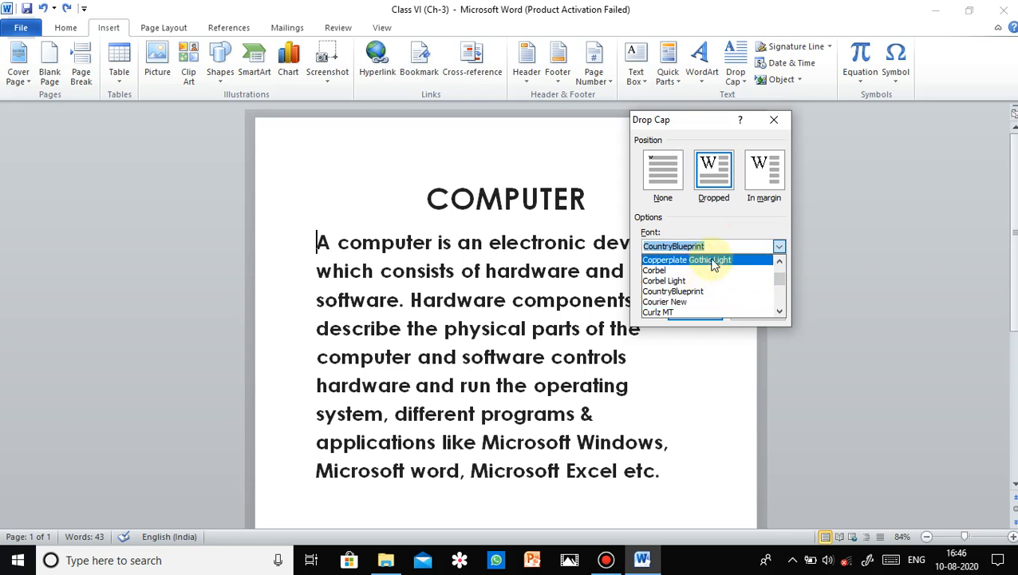
{"action": "scroll", "coordinate": [714, 265], "scroll_direction": "up", "scroll_amount": 1}
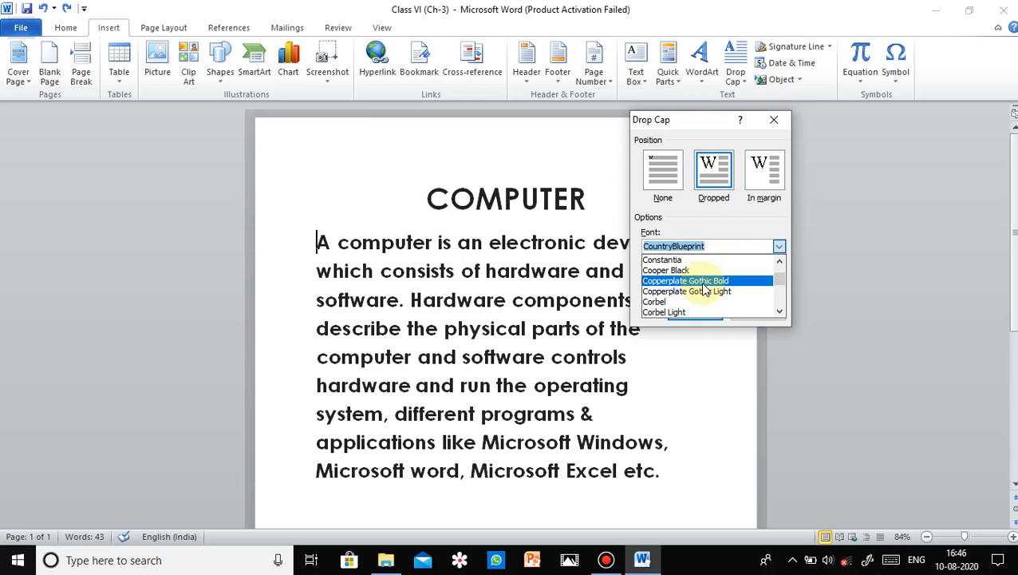
{"action": "left_click", "coordinate": [703, 284]}
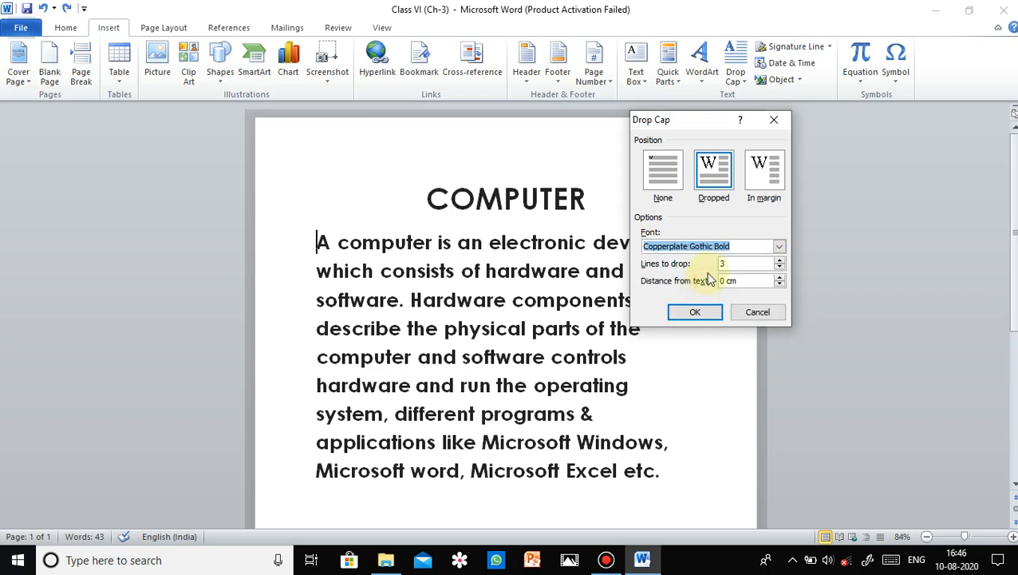
Step: Set the drop cap to 5 lines to drop and 0.6 cm distance from text, and apply it to the paragraph
{"action": "left_click", "coordinate": [780, 260]}
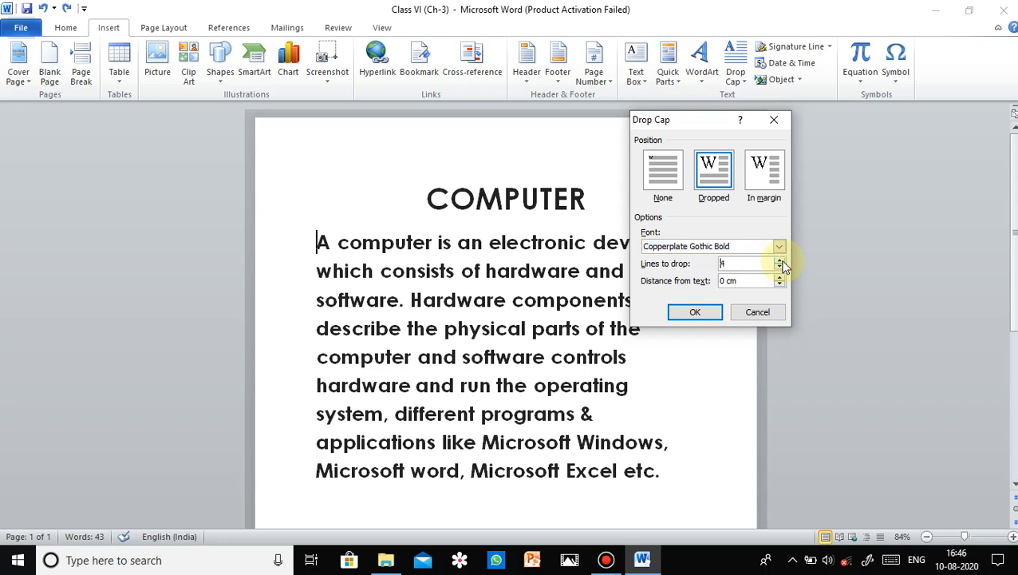
{"action": "left_click", "coordinate": [780, 260]}
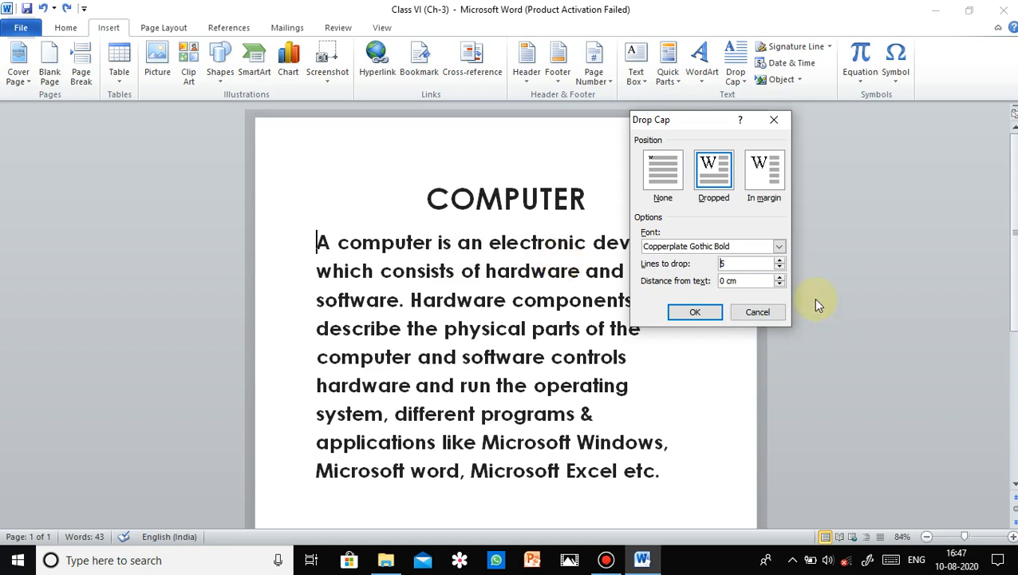
{"action": "left_click", "coordinate": [780, 277]}
{"action": "left_click", "coordinate": [780, 277]}
{"action": "left_click", "coordinate": [781, 277]}
{"action": "left_click", "coordinate": [780, 277]}
{"action": "left_click", "coordinate": [780, 277]}
{"action": "left_click", "coordinate": [781, 277]}
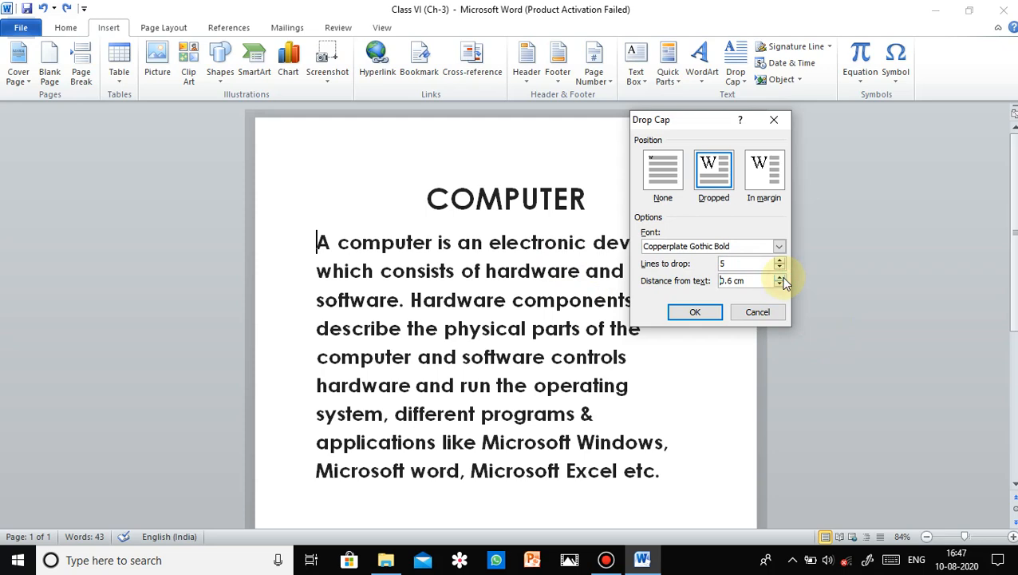
{"action": "left_click", "coordinate": [711, 312]}
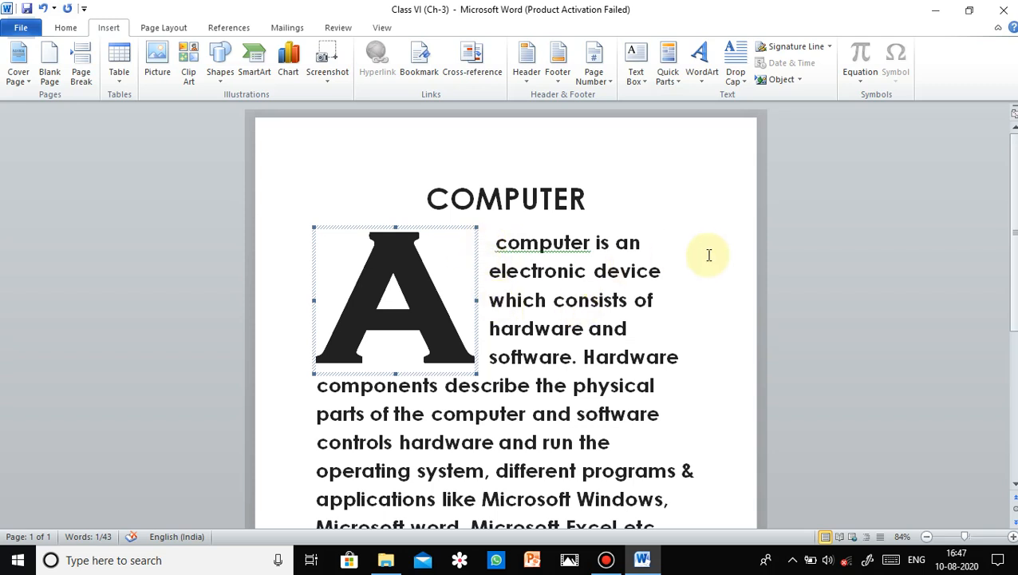
{"action": "scroll", "coordinate": [713, 263], "scroll_direction": "down", "scroll_amount": 2}
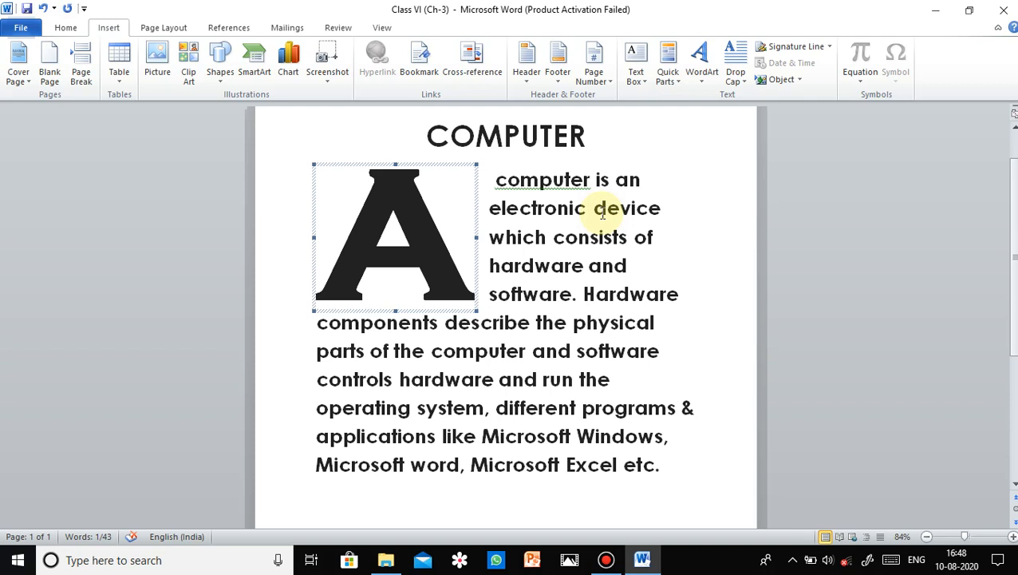
{"action": "left_click", "coordinate": [607, 560]}
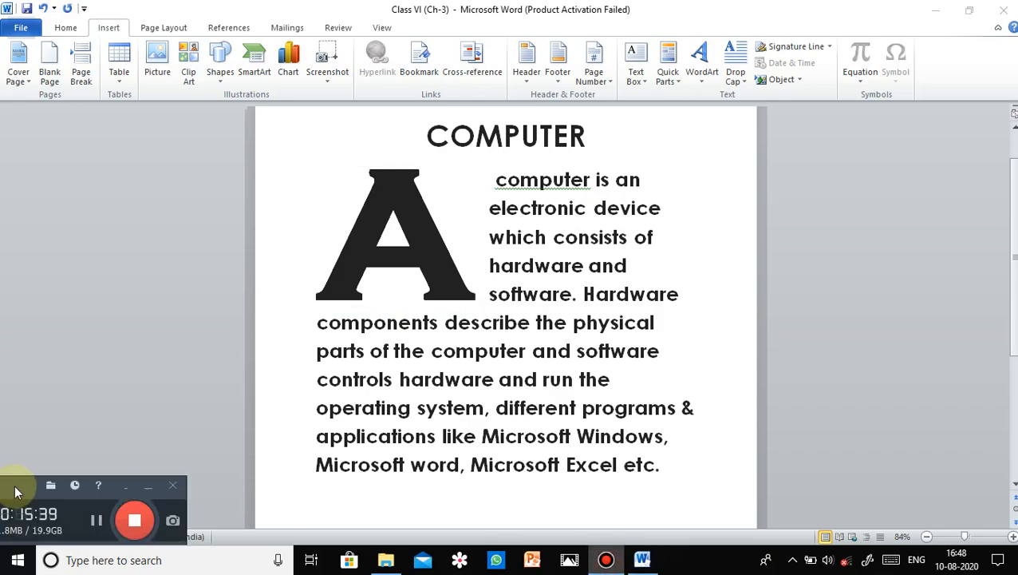